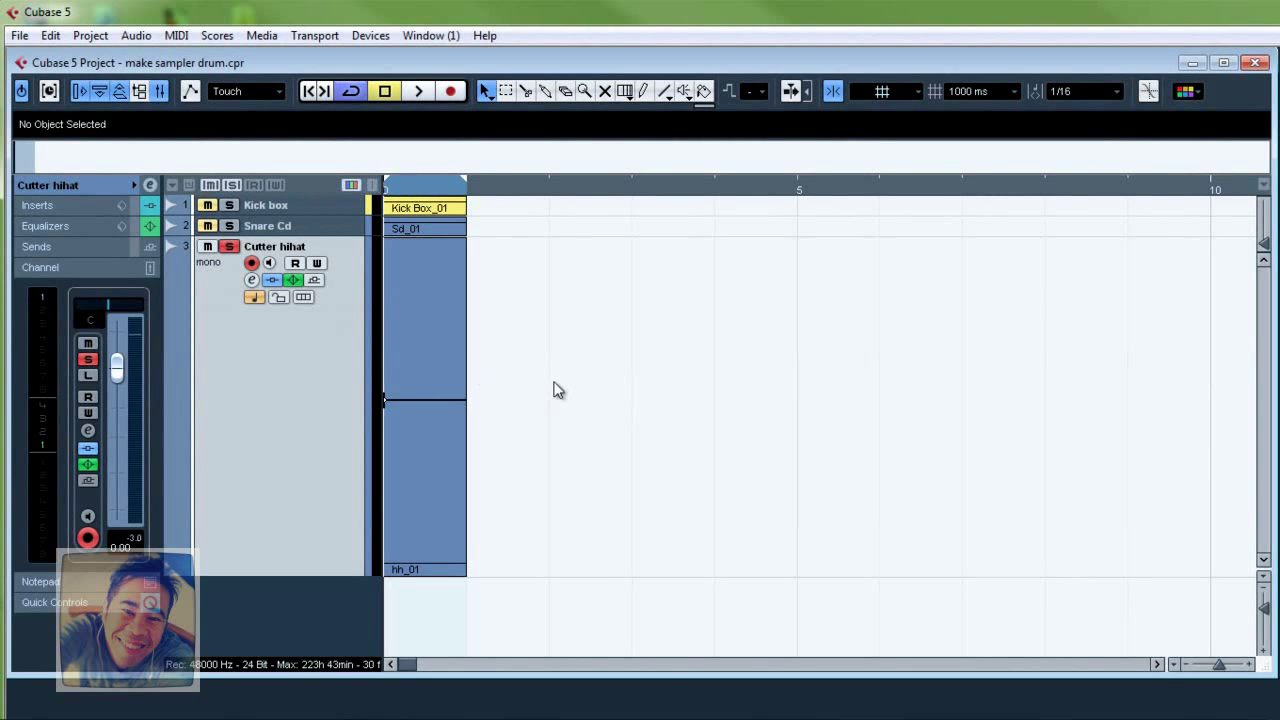
- Clear the solo state on all tracks, enlarge the Kick box and Snare Cd tracks, and switch off cycle playback
left_click(231, 184)
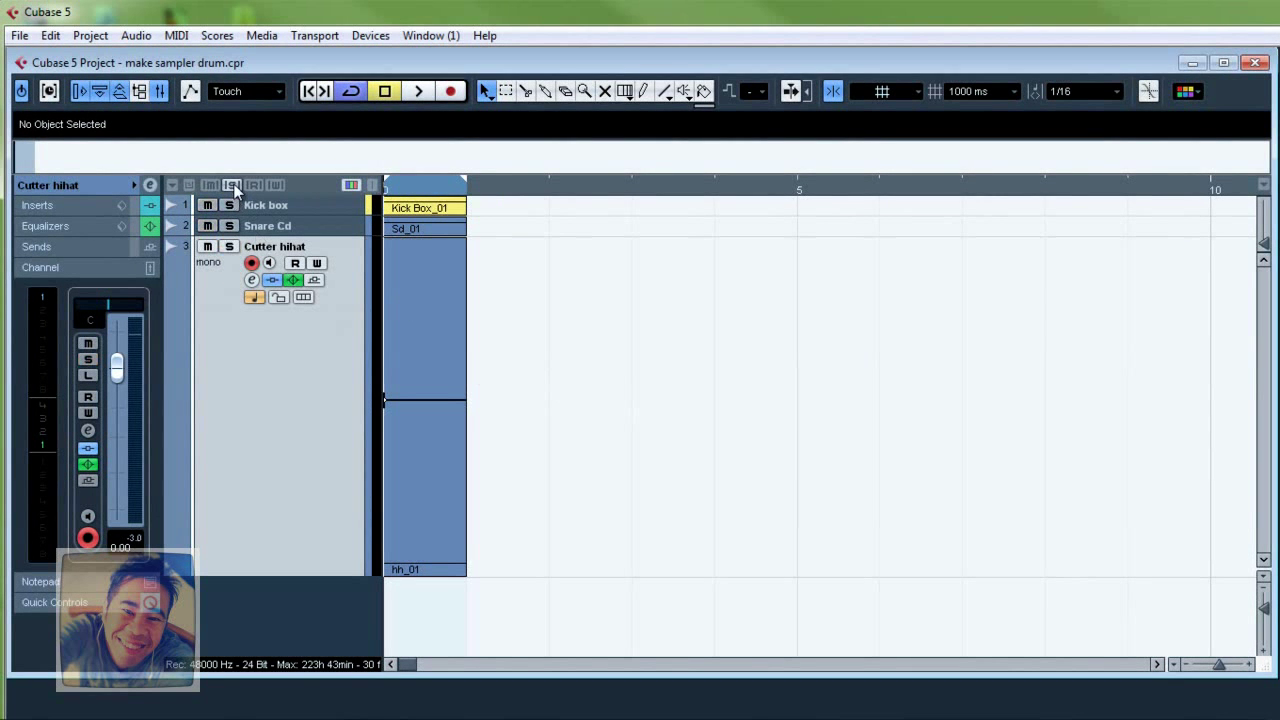
left_click(278, 208)
left_click_drag(279, 215, 322, 437)
left_click(347, 90)
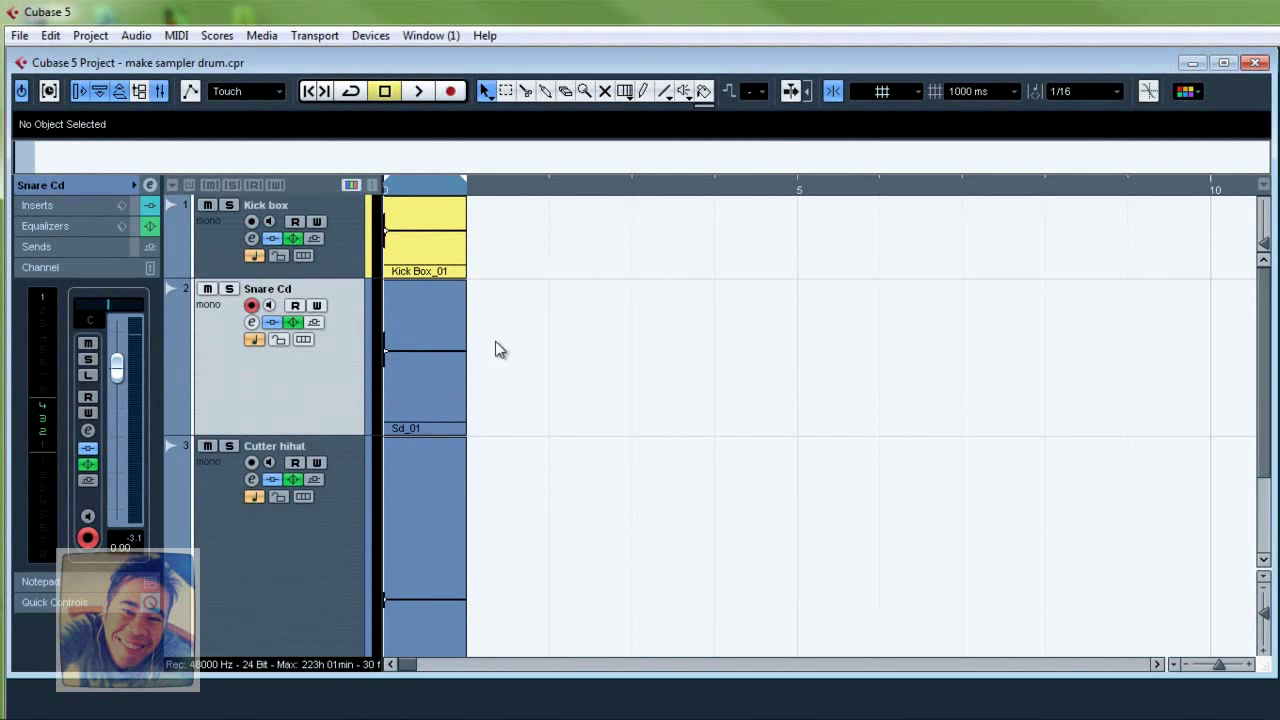
- Solo the Kick box track on its own and clear the solo again
key("h")
key("h")
key("h")
key("h")
key("h")
key("h")
key("h")
key("h")
key("h")
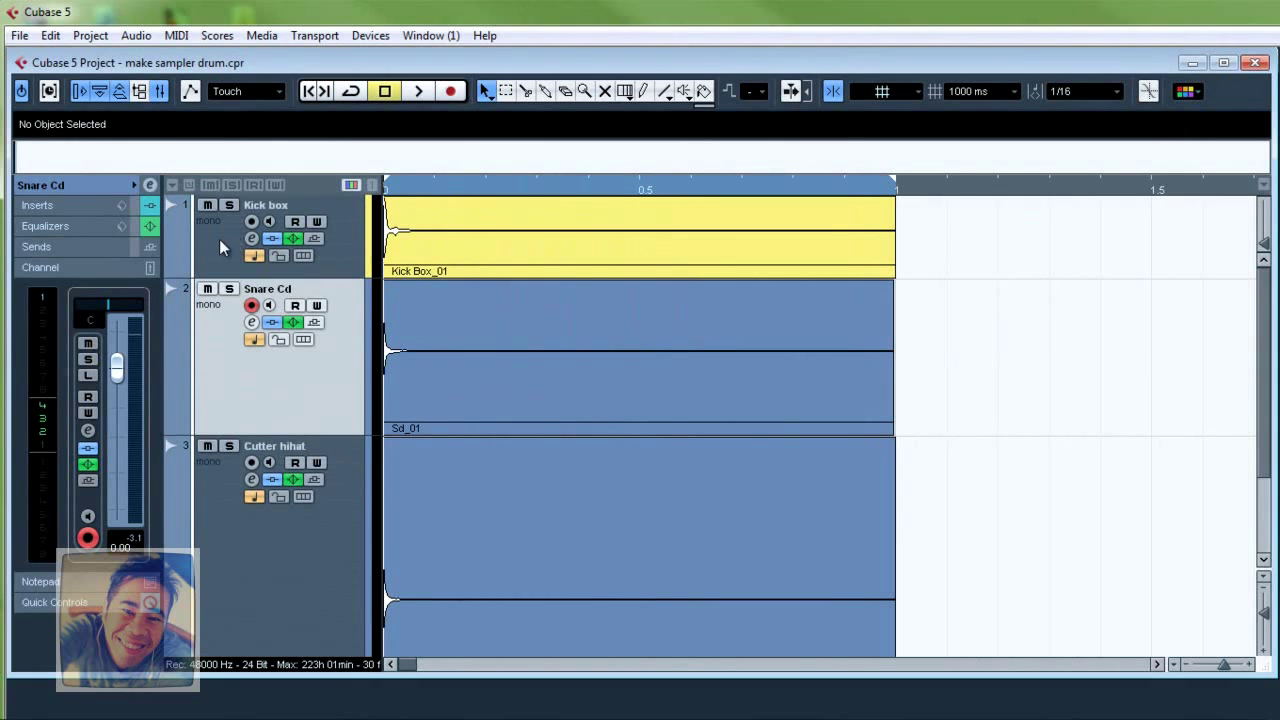
left_click(229, 205)
left_click(223, 230)
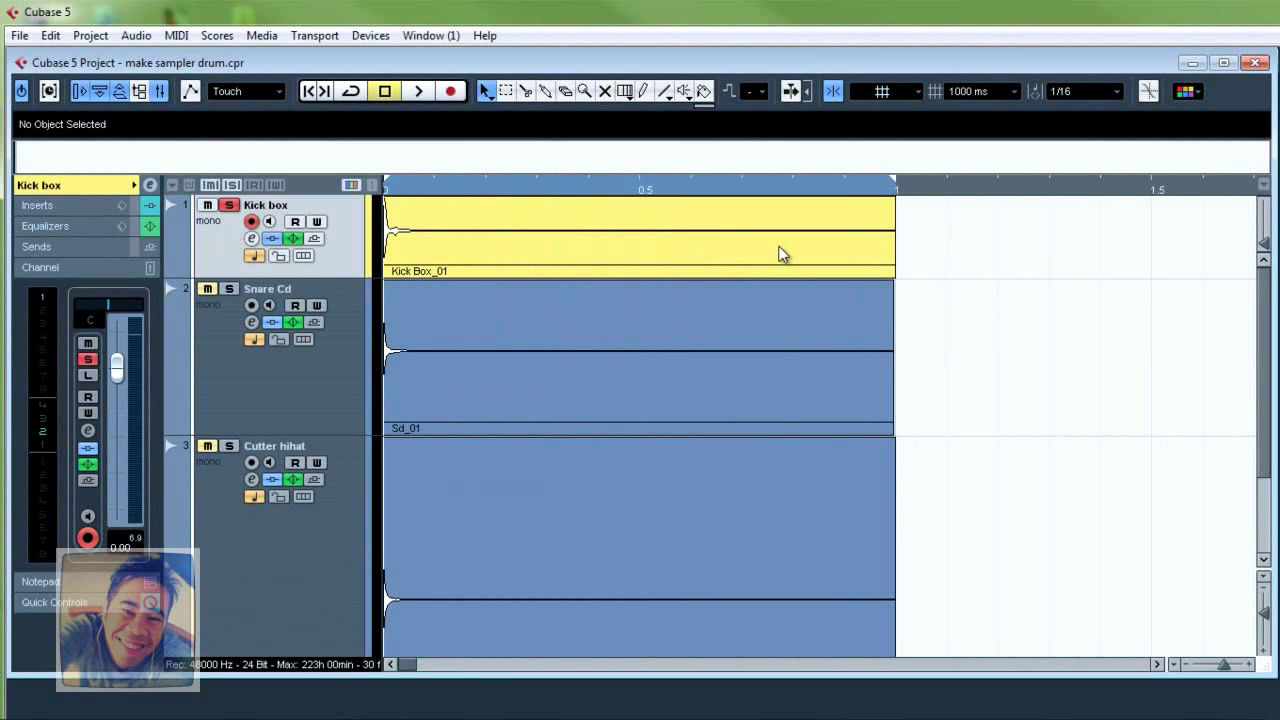
left_click(230, 206)
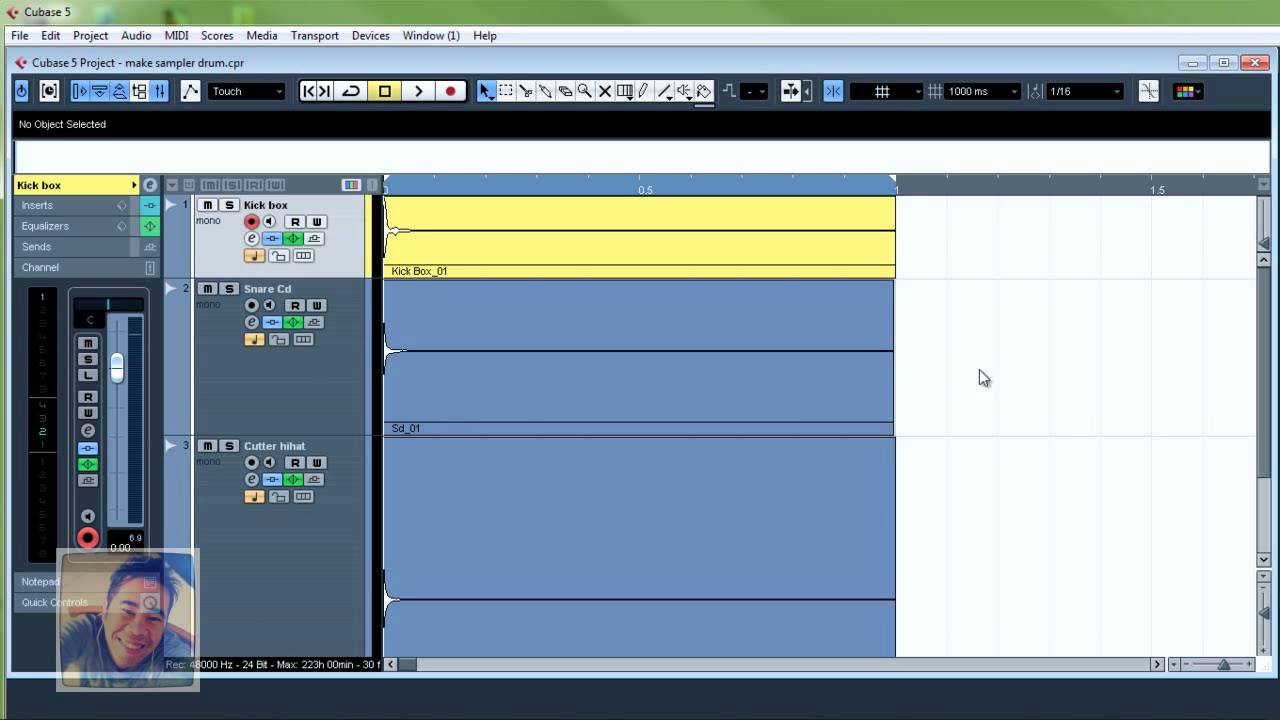
- Set the locator range over the drum events from bar 1 to bar 3 in Bars+Beats, and return the ruler to Seconds
left_click_drag(896, 184, 387, 185)
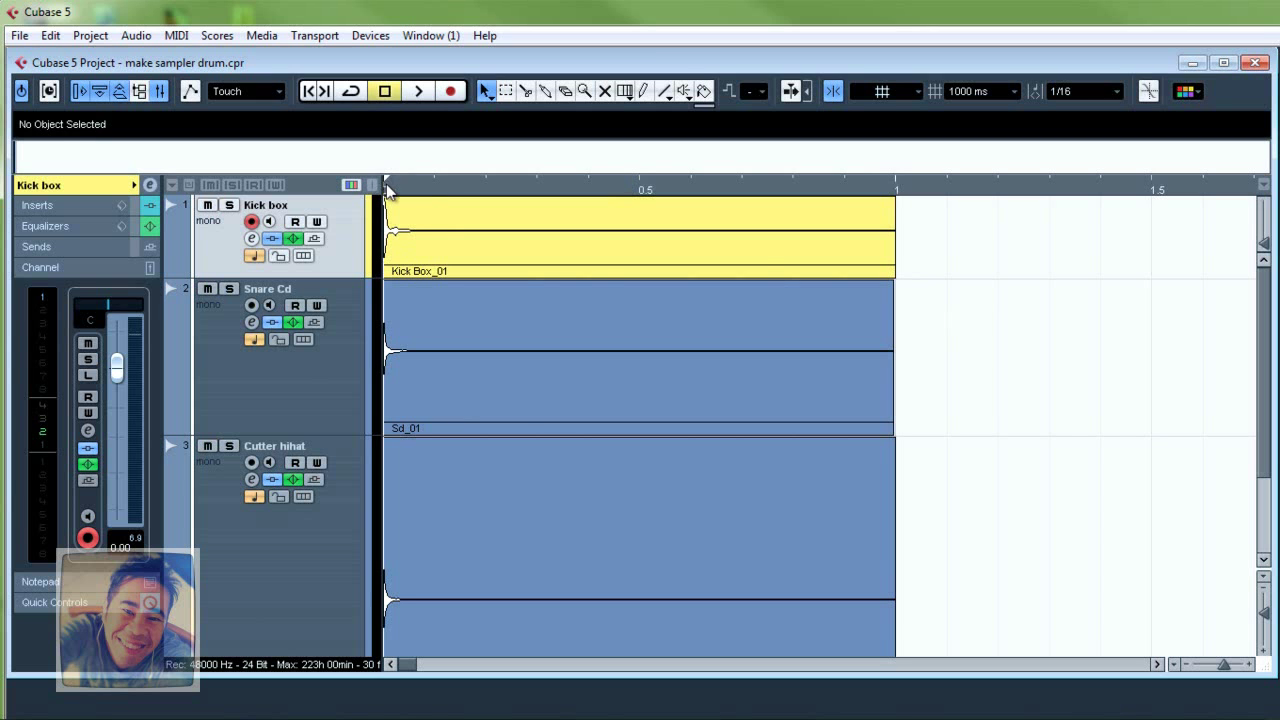
left_click_drag(992, 256, 768, 600)
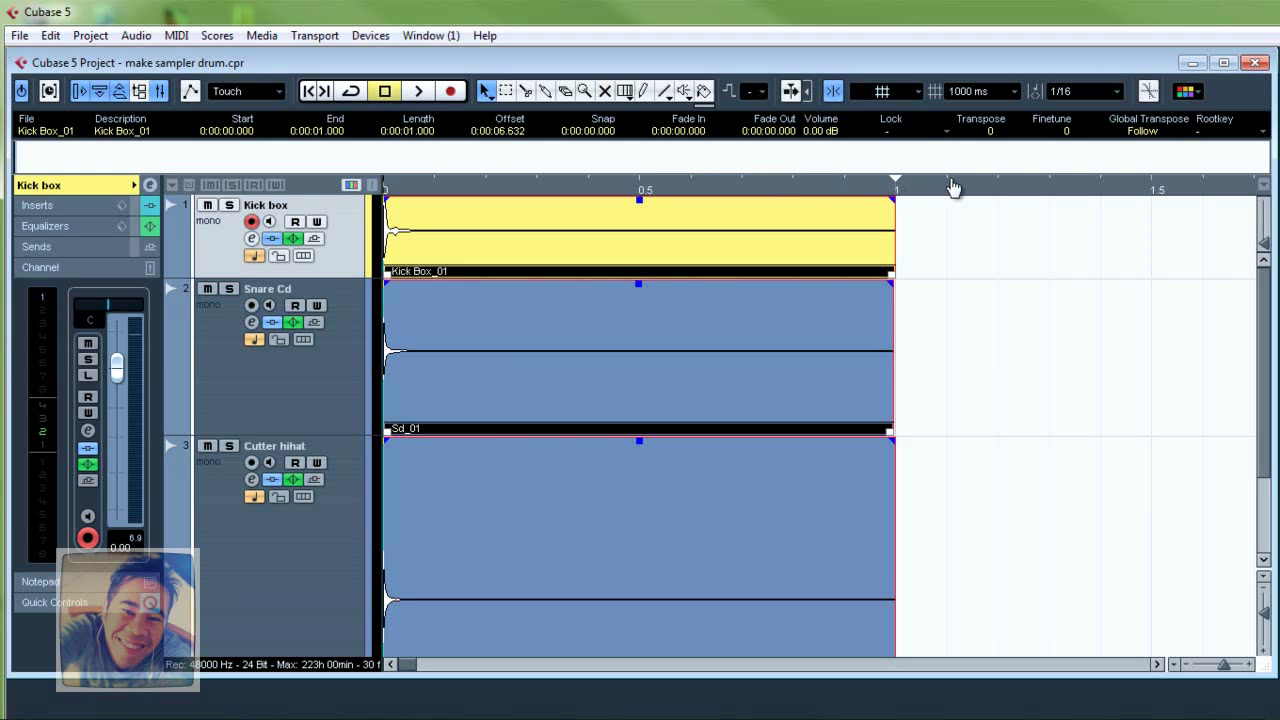
left_click(1264, 187)
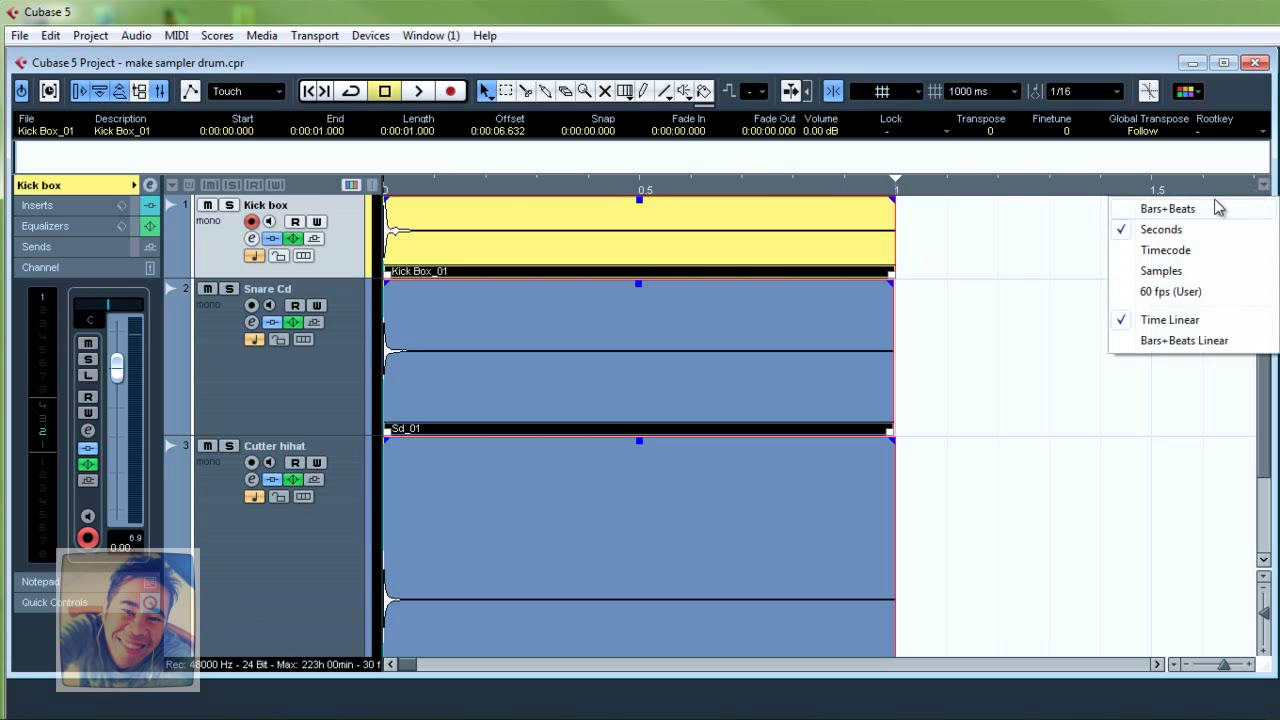
left_click(1212, 206)
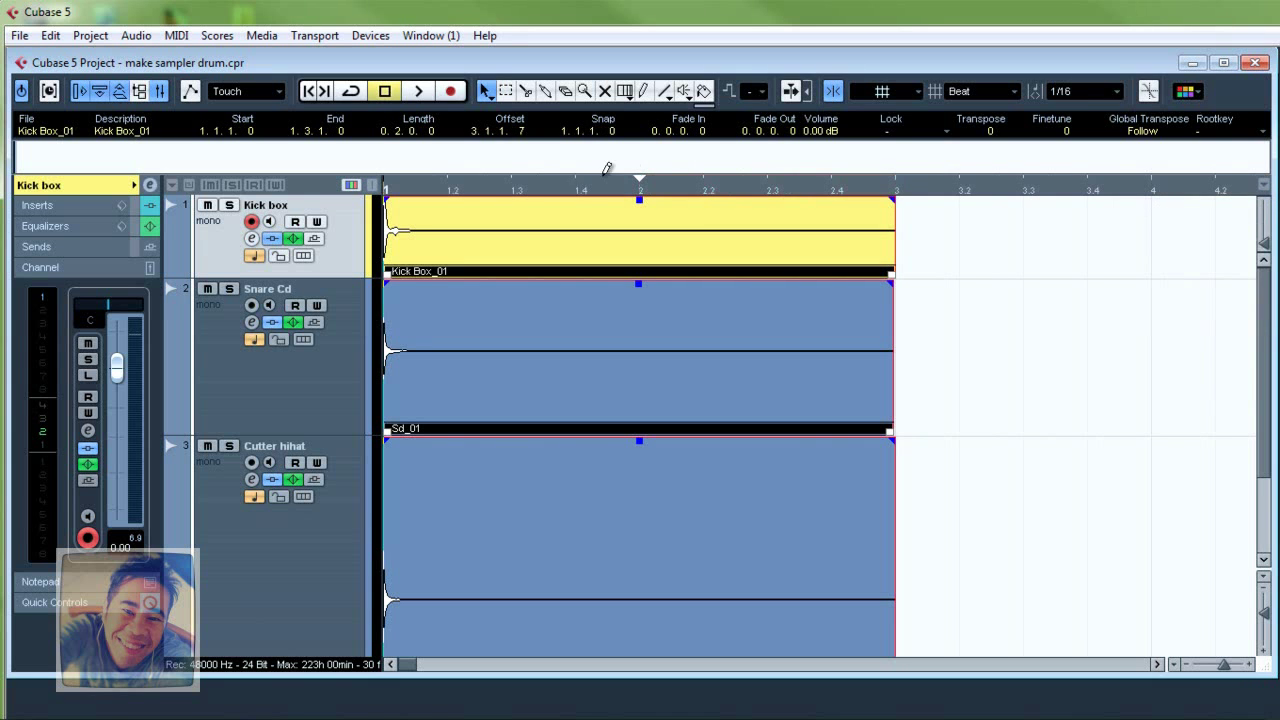
left_click(536, 170)
left_click_drag(536, 170, 914, 165)
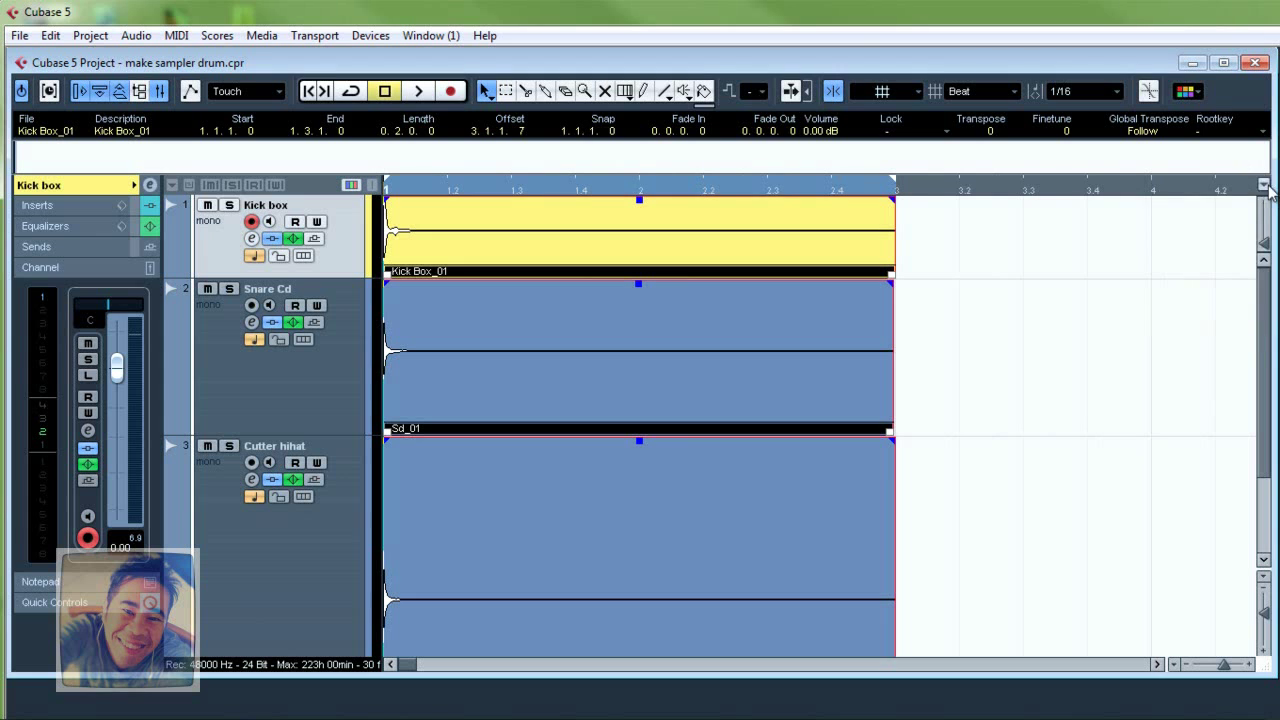
left_click(1264, 186)
left_click(1174, 232)
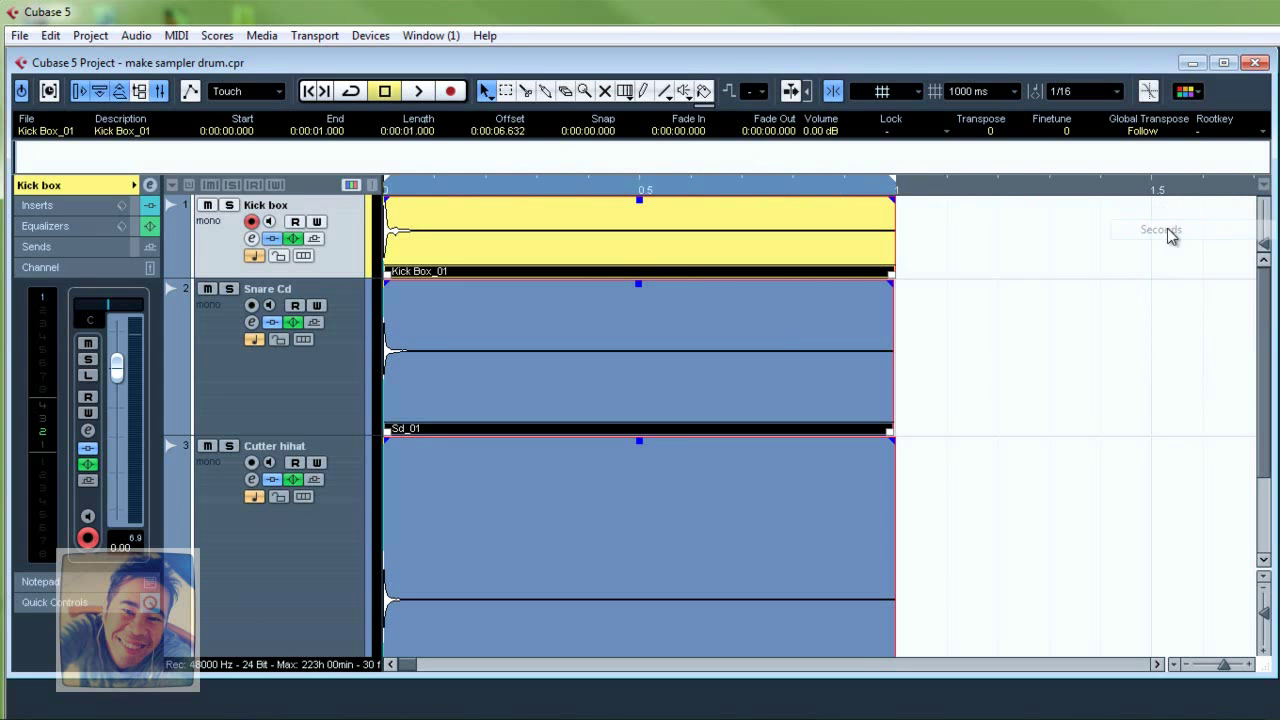
- Extend the ends of all three drum events slightly, and trim the Kick Box_01 event back to end at 1 second
left_click(953, 354)
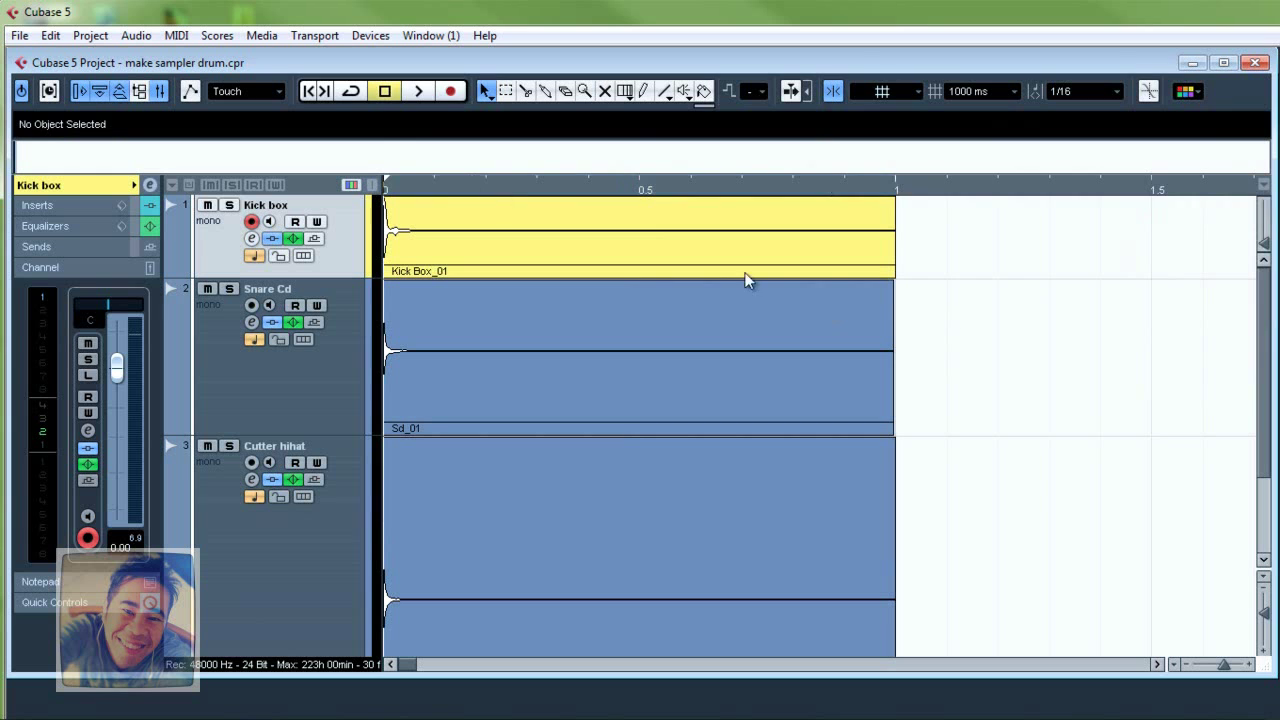
left_click_drag(931, 237, 729, 555)
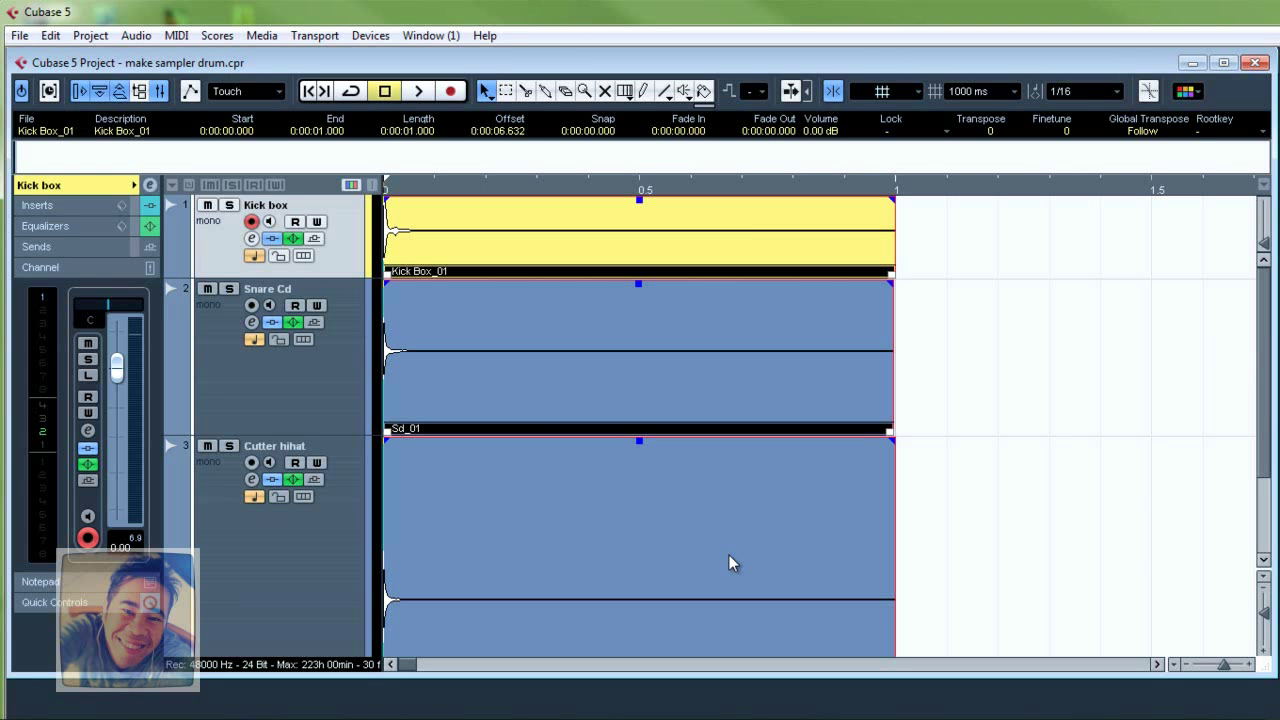
left_click_drag(890, 432, 896, 432)
left_click(934, 425)
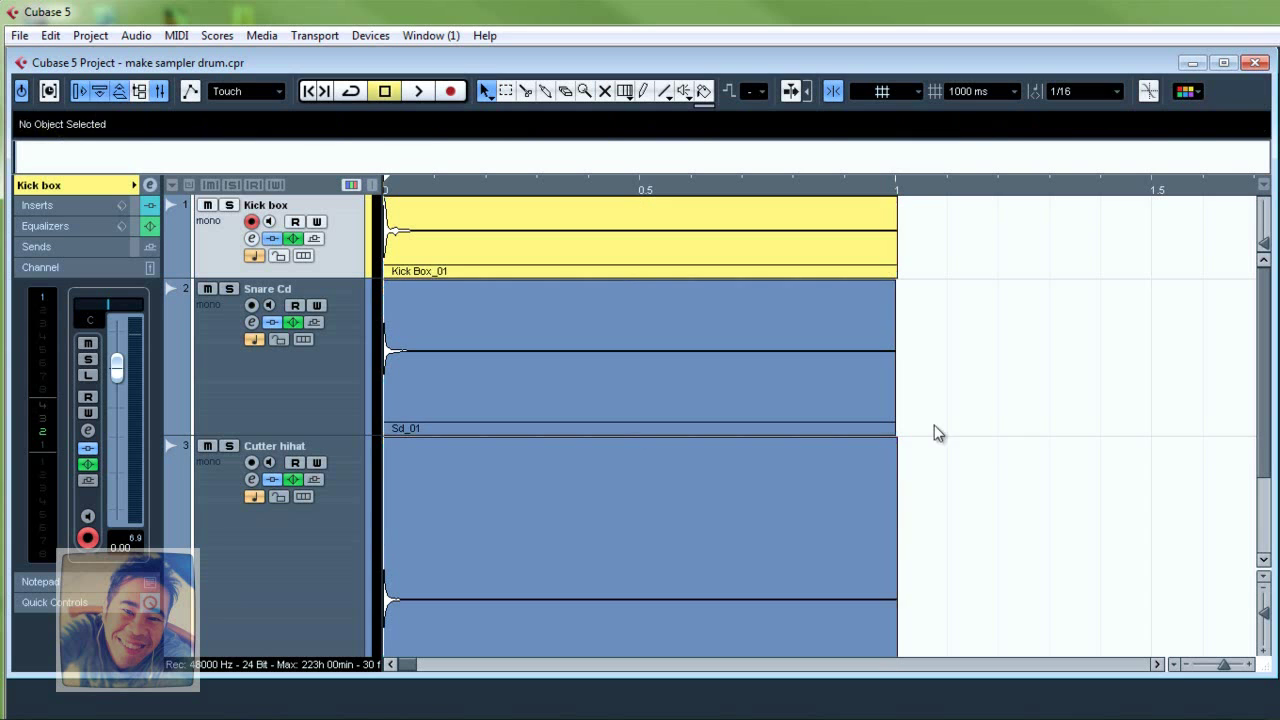
left_click(895, 270)
left_click_drag(895, 270, 894, 271)
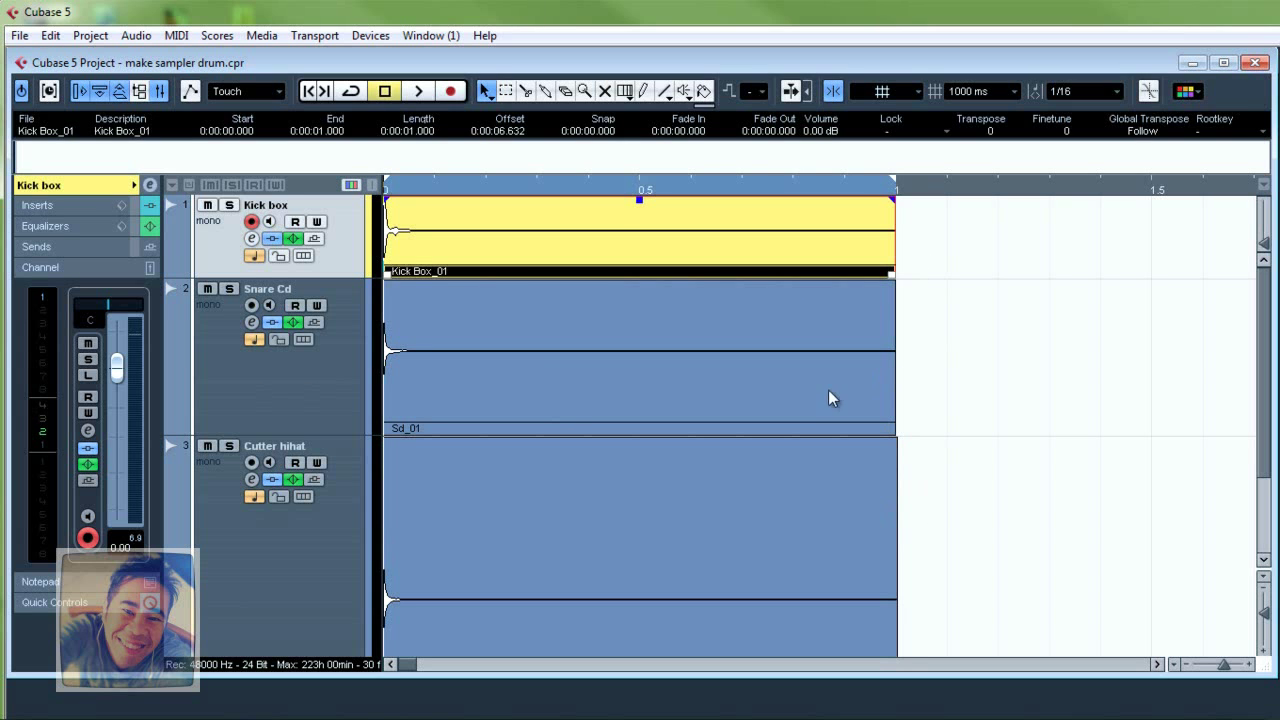
- Open Export Audio Mixdown and choose only the Cutter hihat, Kick box and Snare Cd audio channels for batch export
left_click(19, 35)
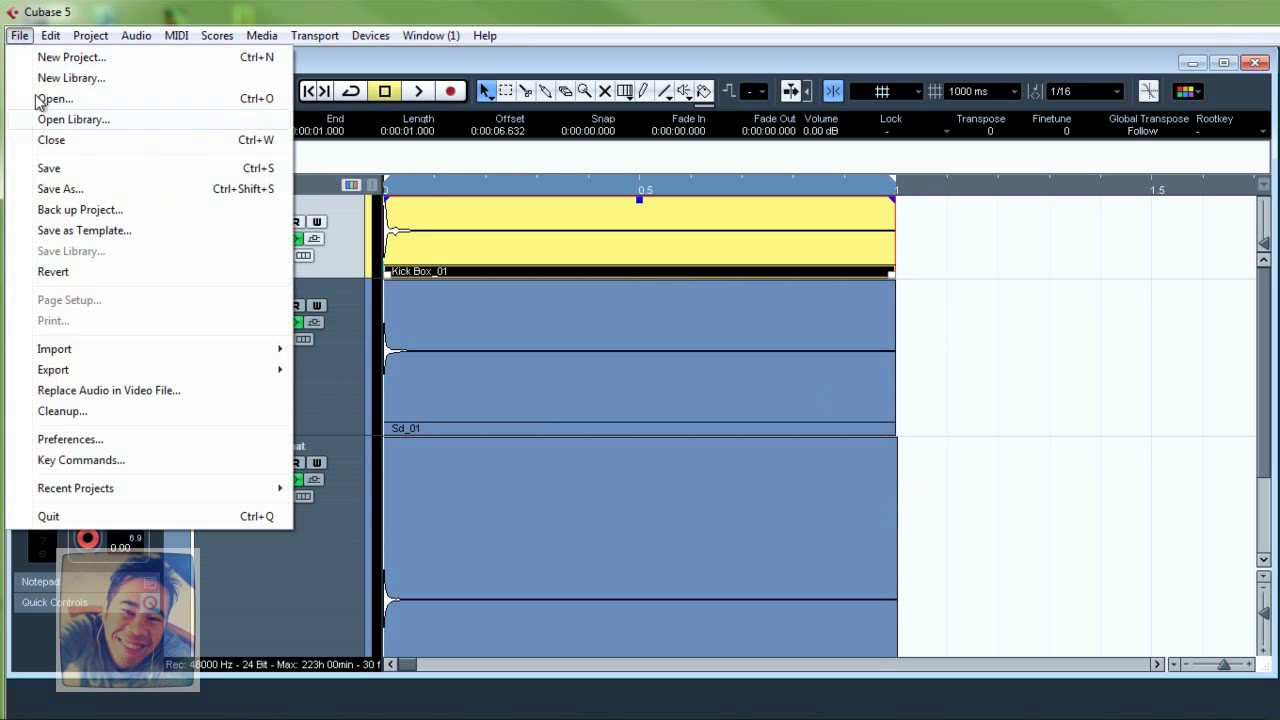
mouse_move(249, 370)
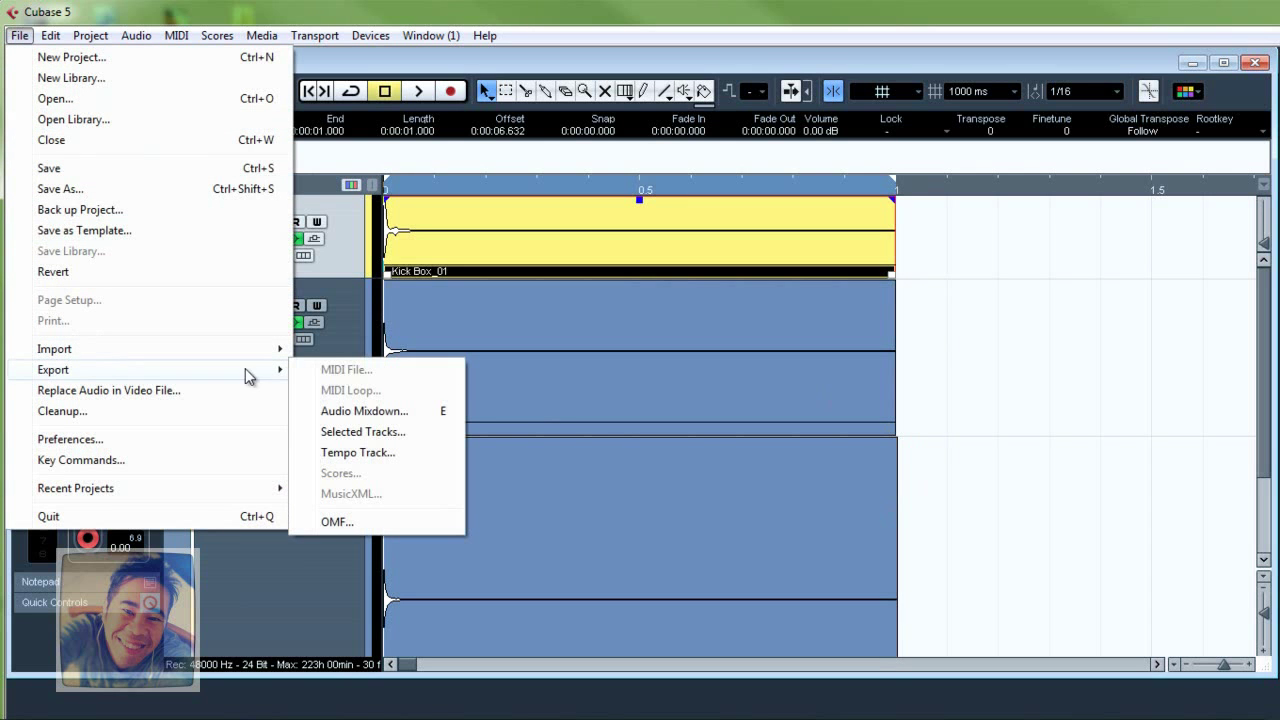
left_click(368, 411)
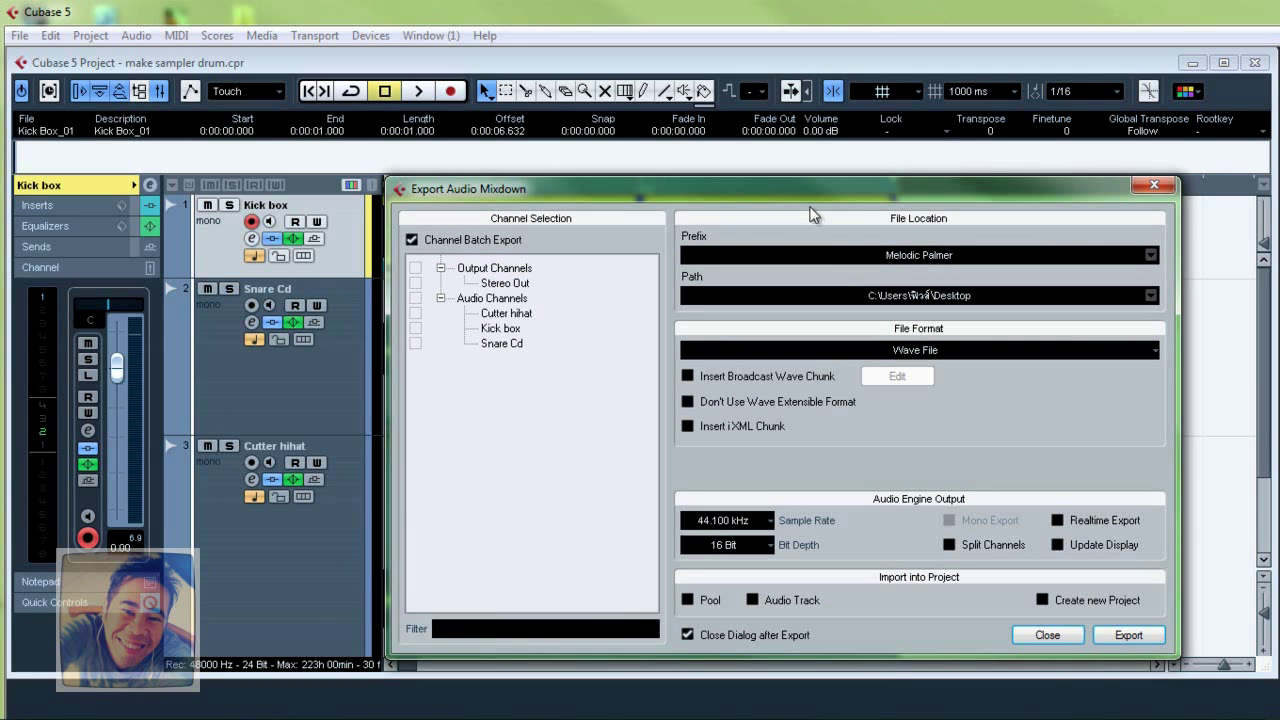
left_click(415, 268)
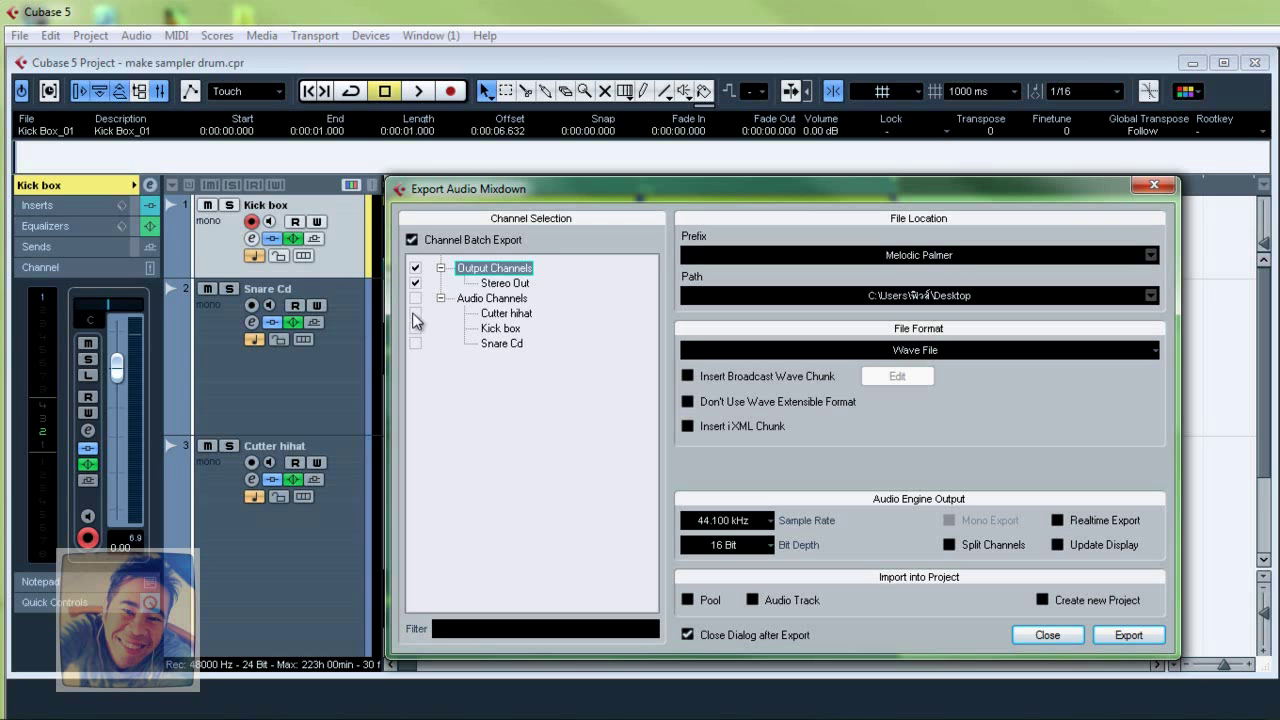
left_click(415, 313)
left_click(415, 328)
left_click(416, 343)
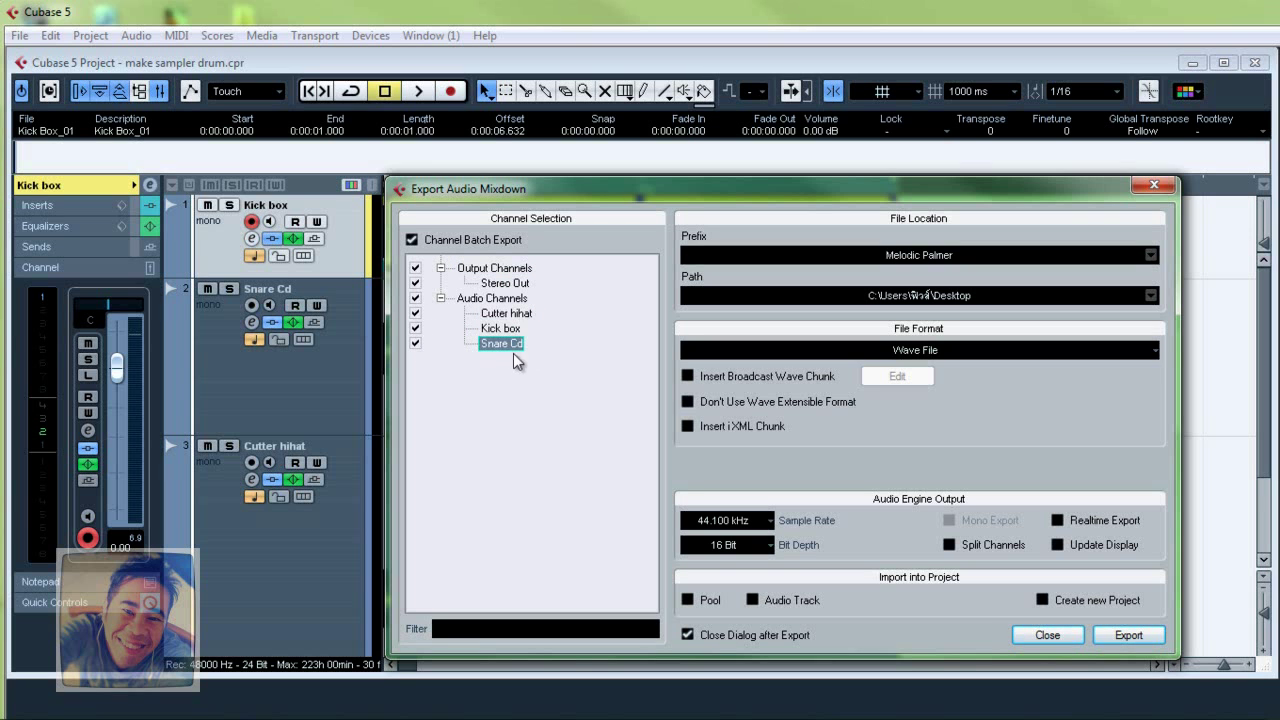
left_click(414, 270)
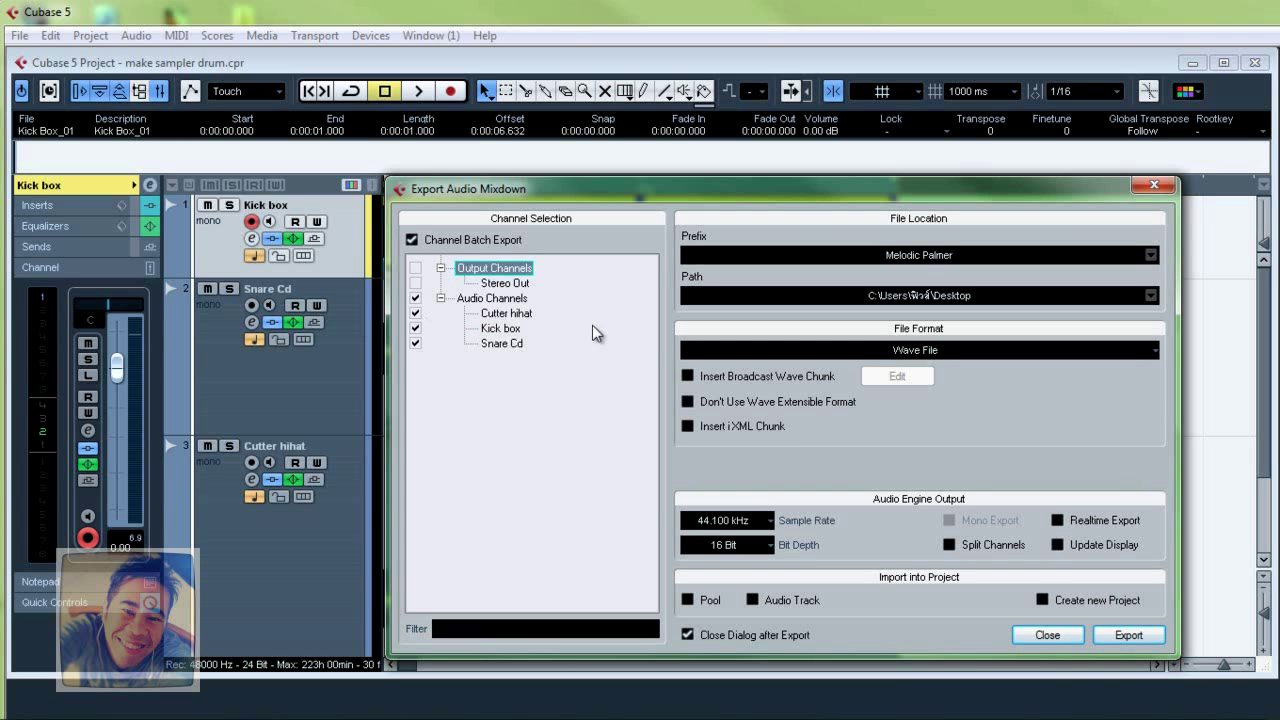
- Turn off Channel Batch Export and choose Stereo Out as the single channel for the mixdown
left_click_drag(676, 195, 491, 134)
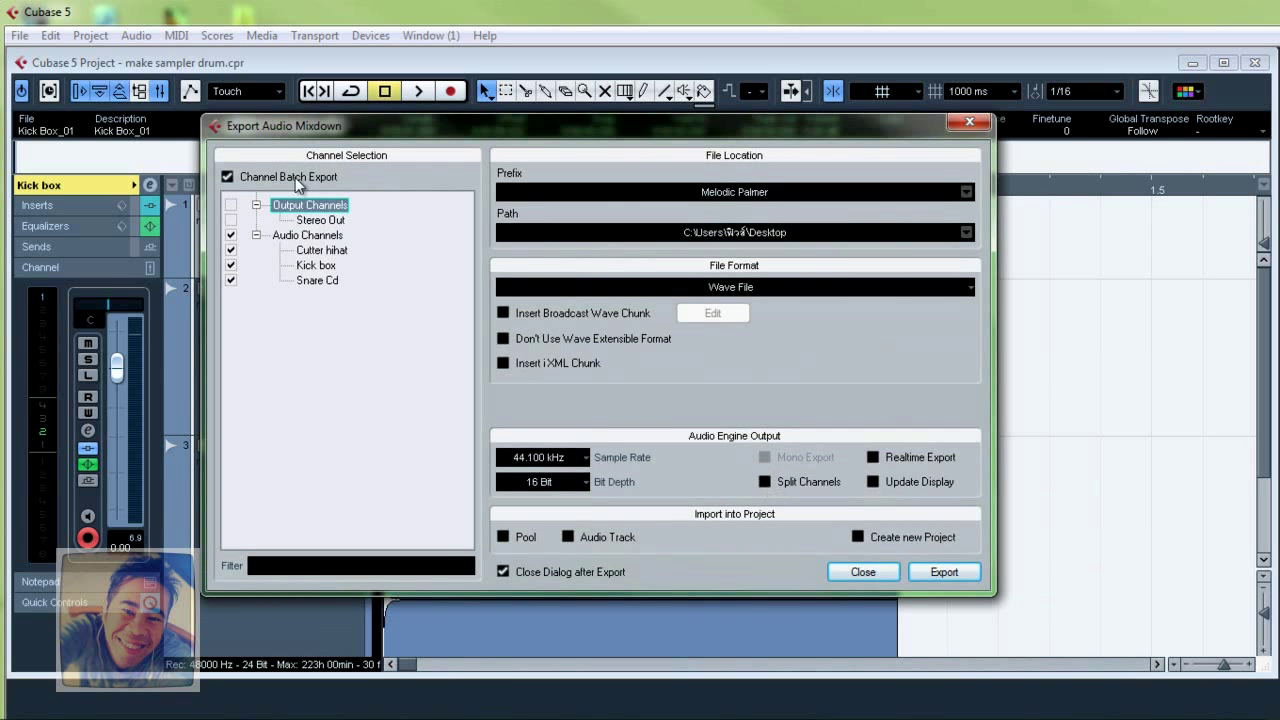
left_click(232, 205)
left_click(227, 177)
left_click(231, 250)
left_click(233, 267)
left_click(232, 280)
left_click(231, 220)
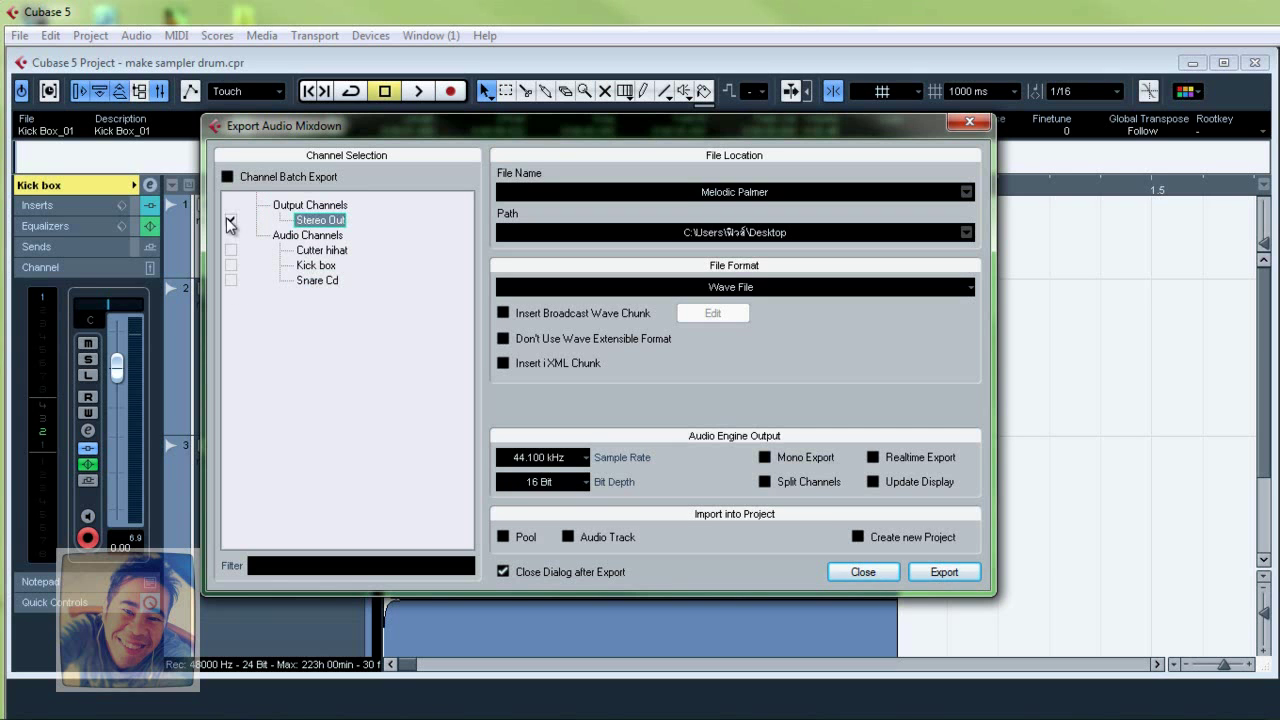
- Turn Channel Batch Export back on and close the mixdown export dialog
left_click(228, 177)
left_click(228, 177)
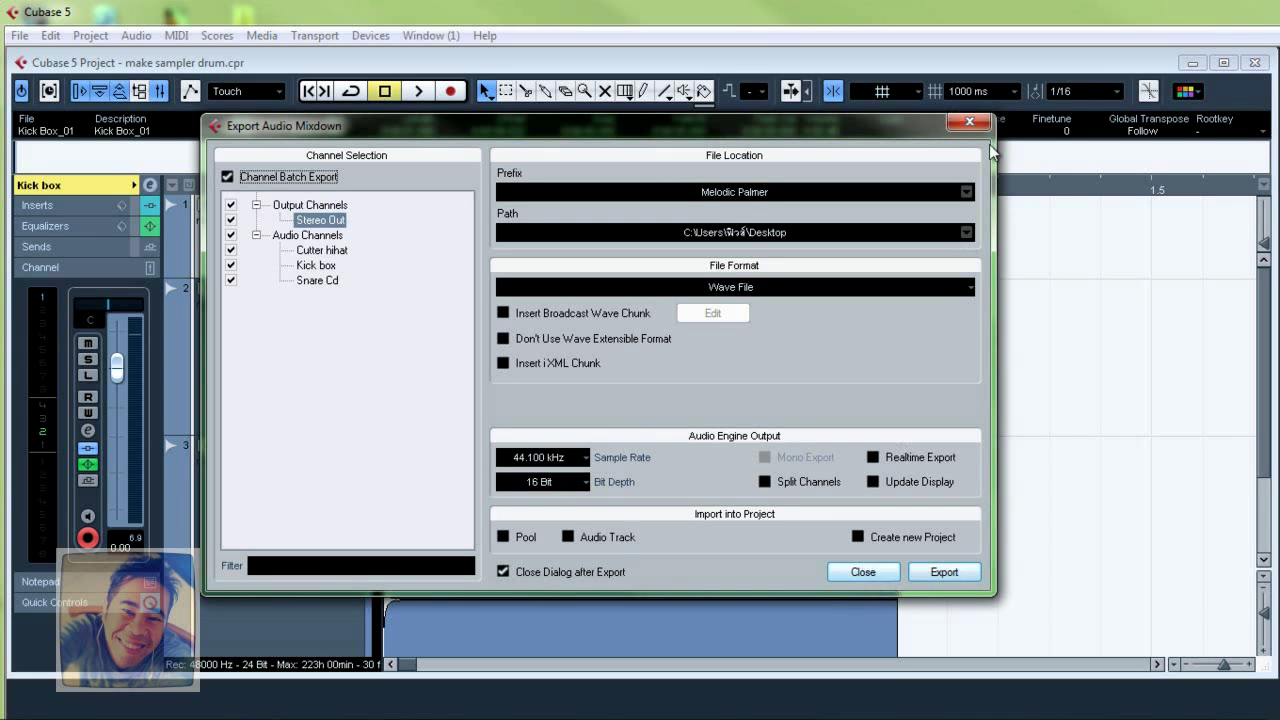
left_click(970, 123)
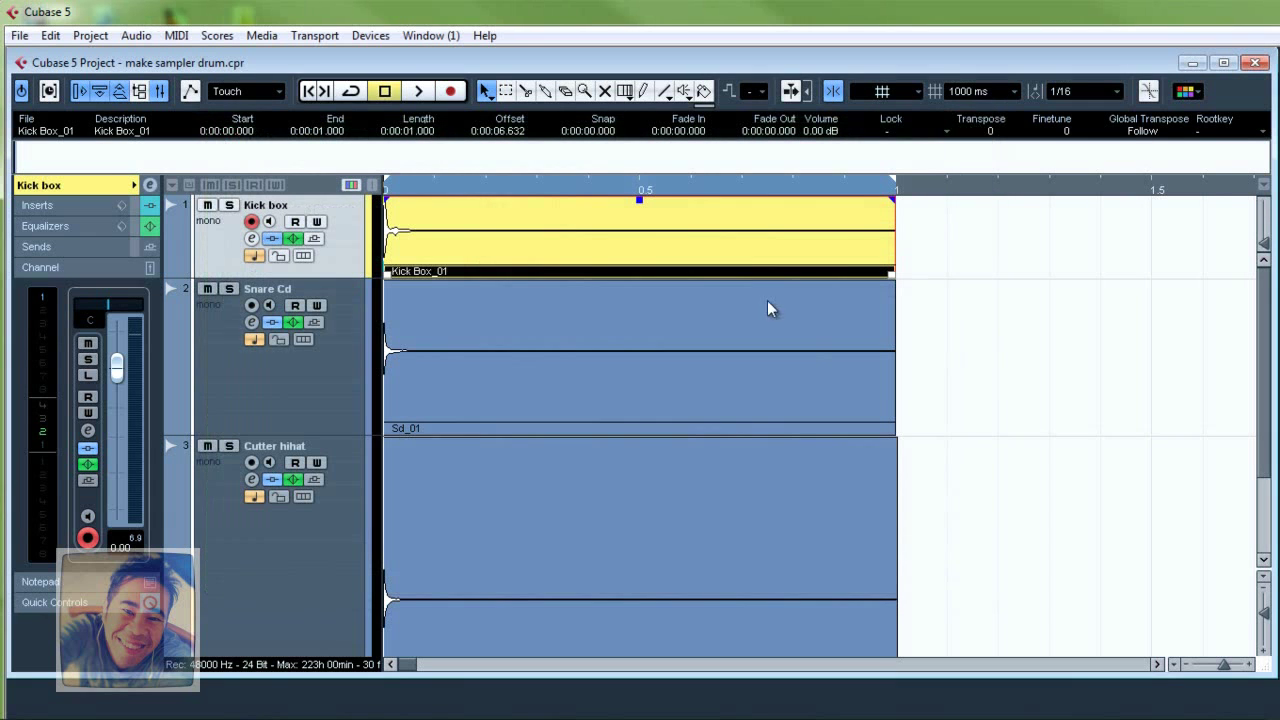
- Solo the Kick box track and set up its mixdown export with file name Kick, Channel Batch Export off and Mono Export on
left_click(229, 205)
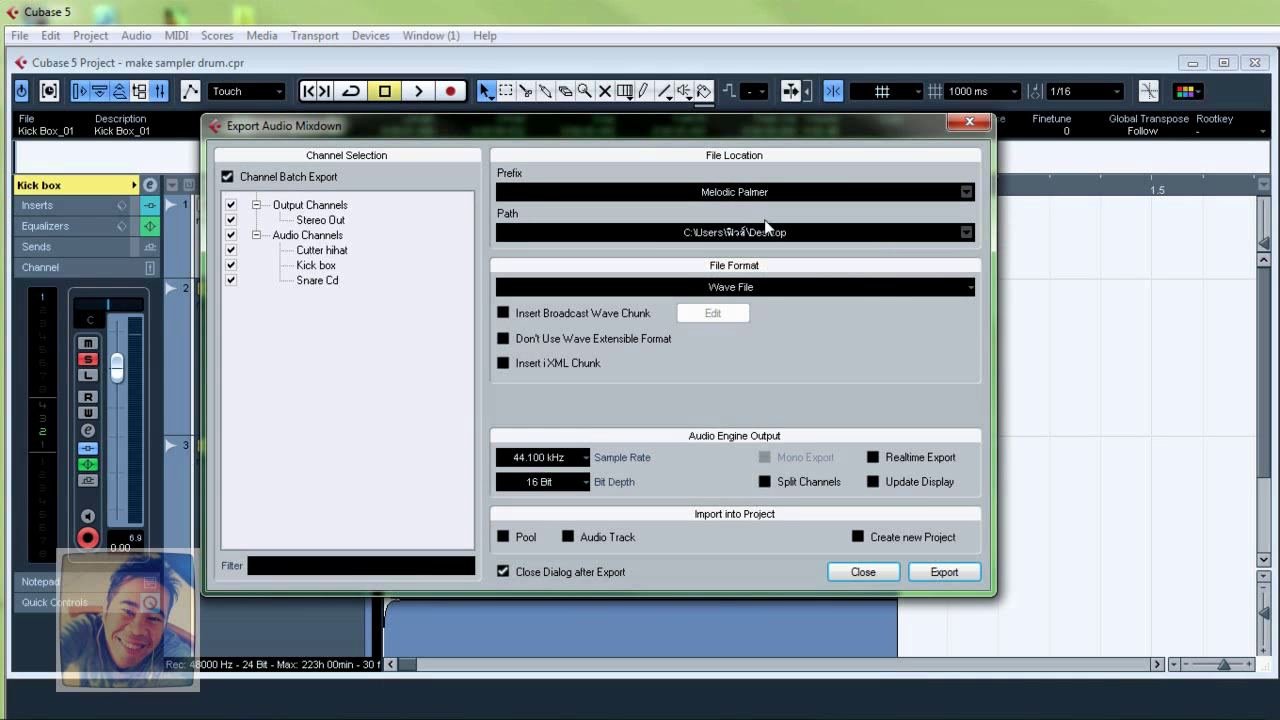
left_click(765, 191)
type("Kick")
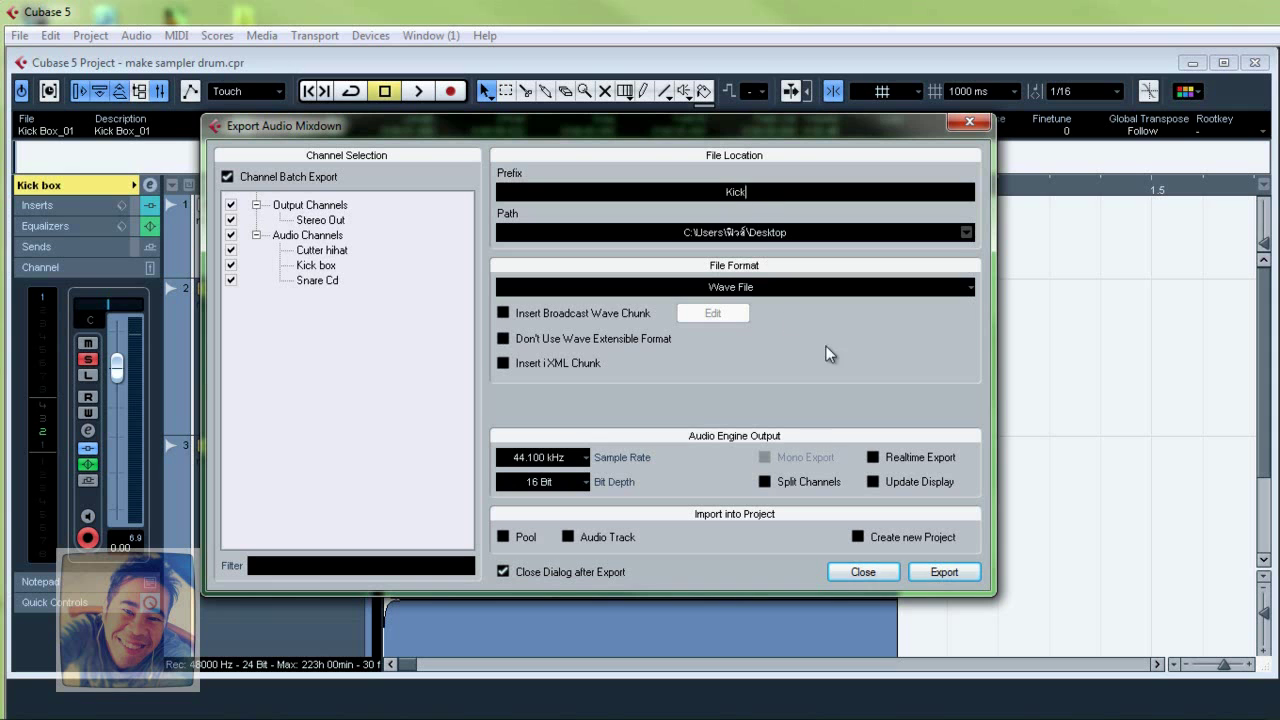
left_click(228, 177)
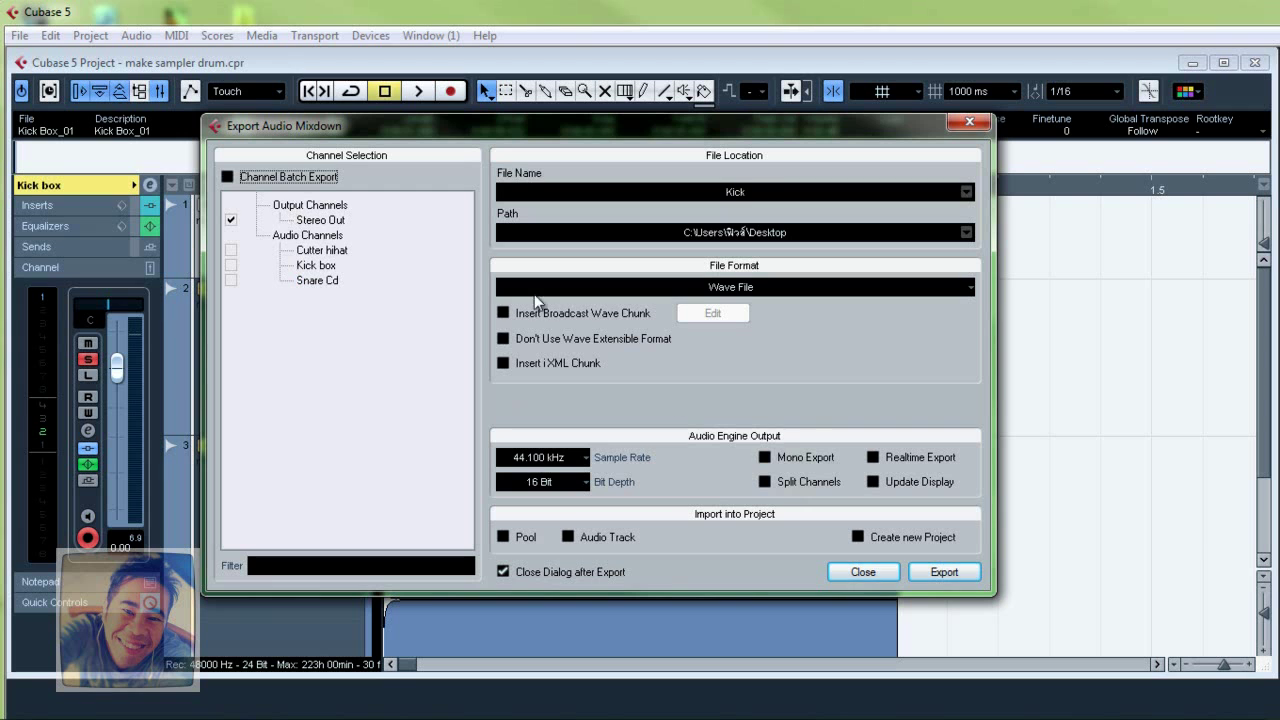
left_click(765, 458)
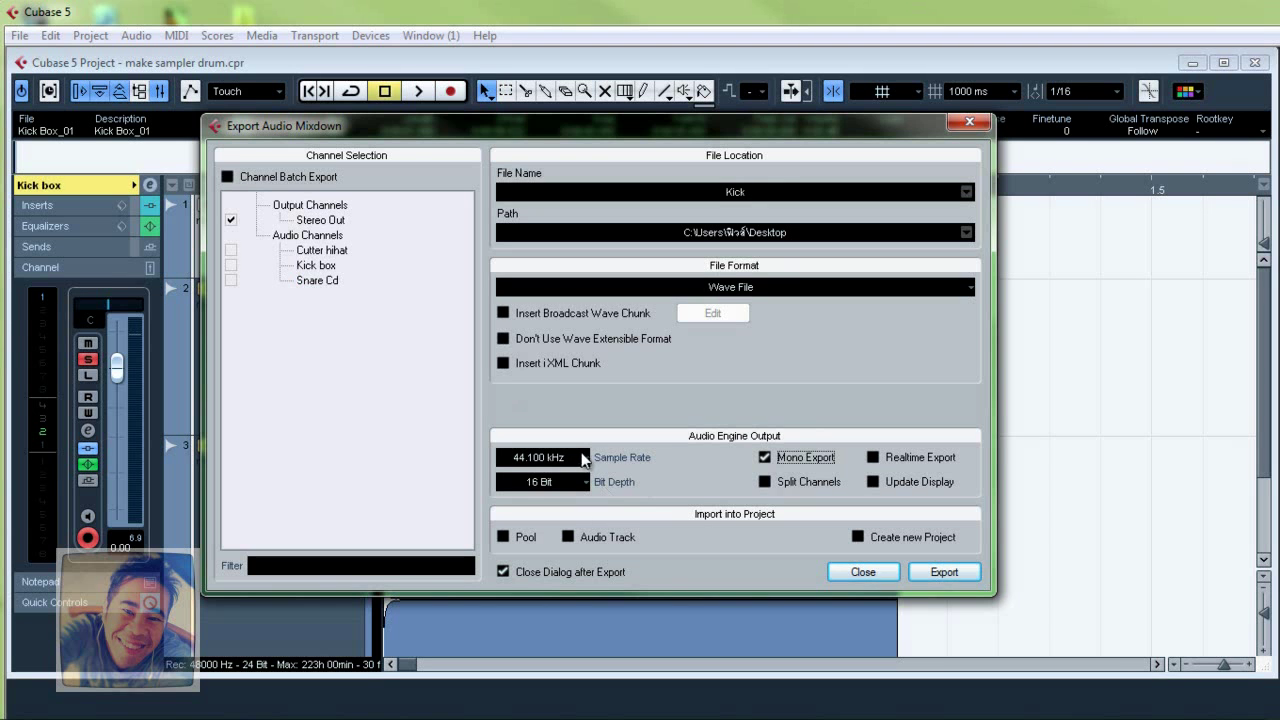
- Check the project's sample rate and record format in Project Setup
left_click(968, 121)
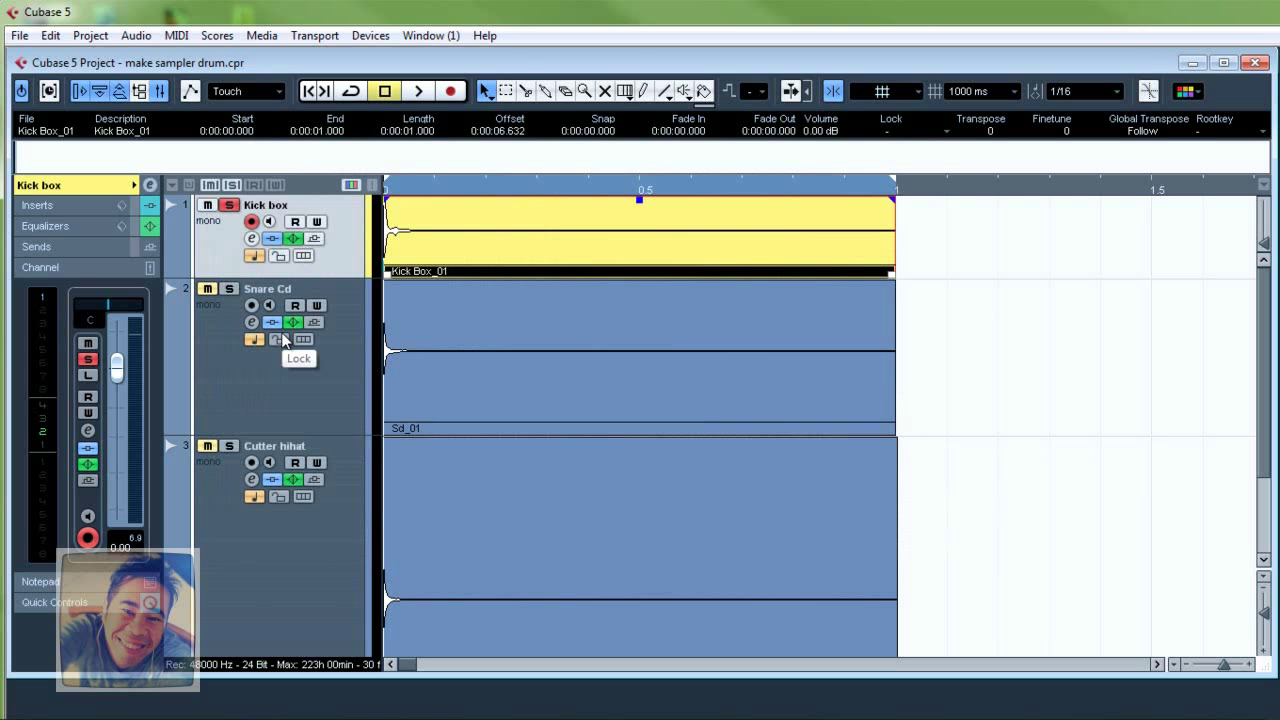
key("shift+s")
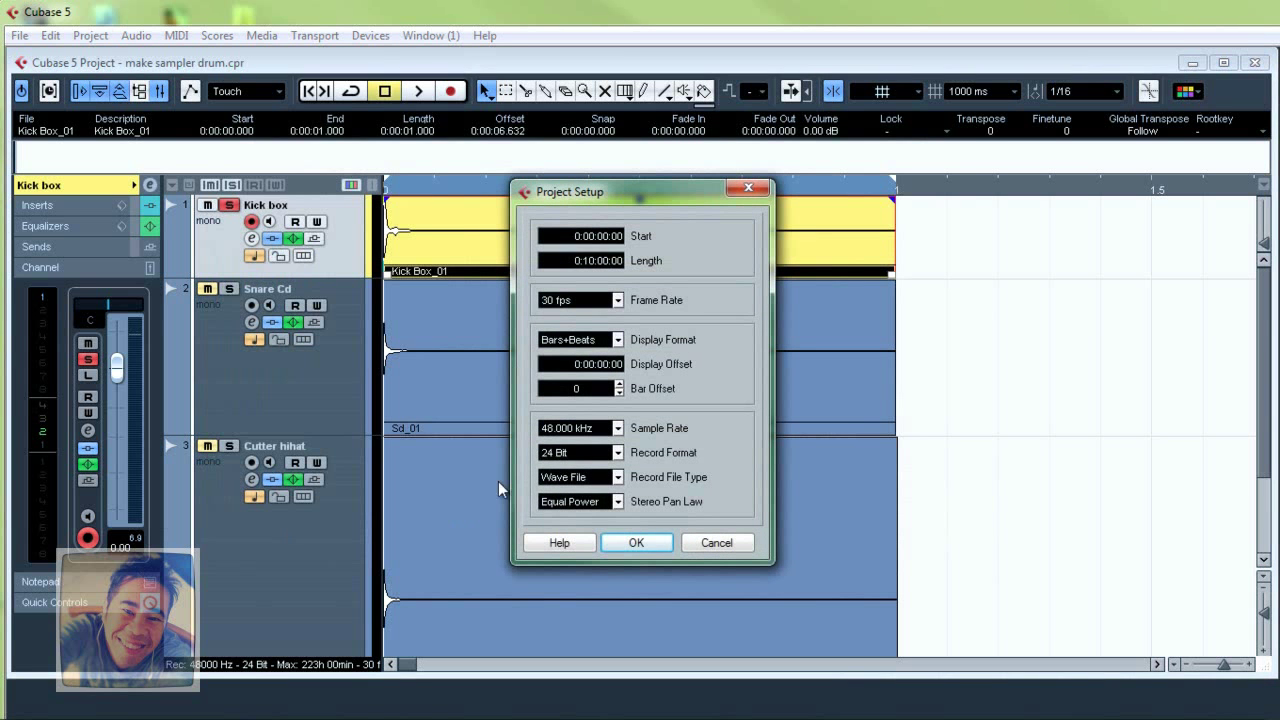
left_click(649, 543)
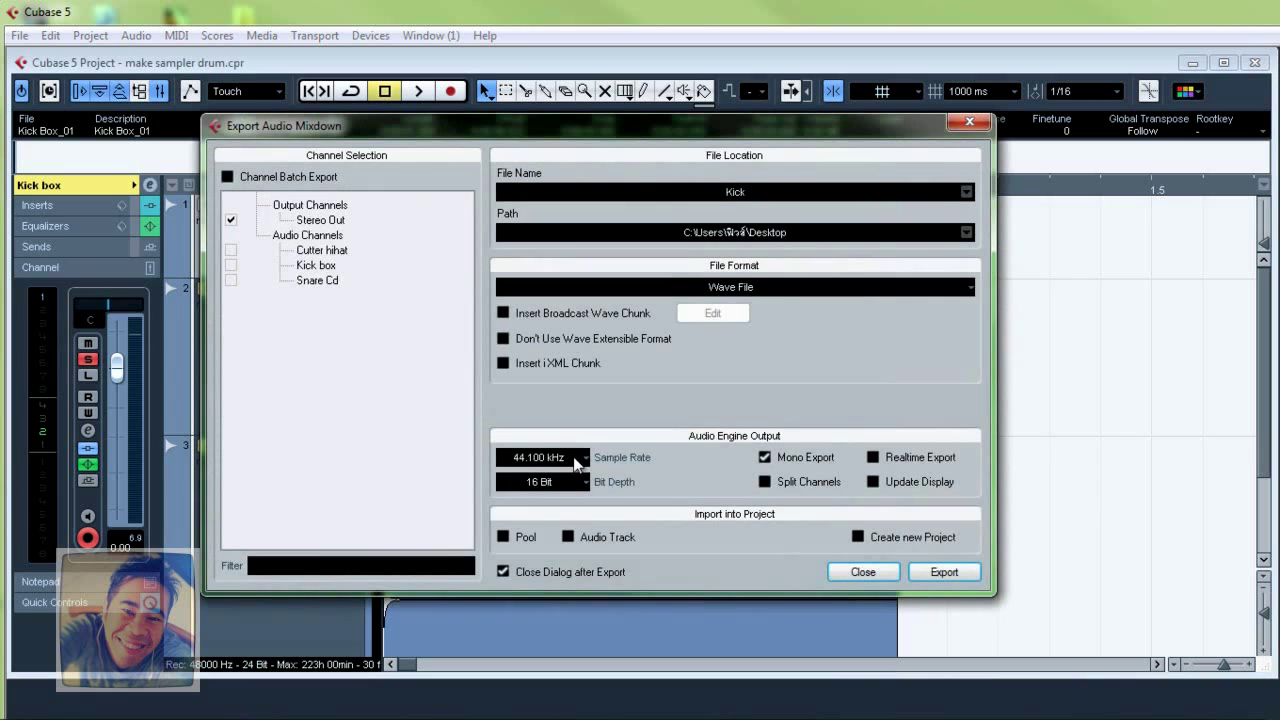
- Set the mixdown export's sample rate to 48.000 kHz and its bit depth to 24 Bit
left_click(577, 460)
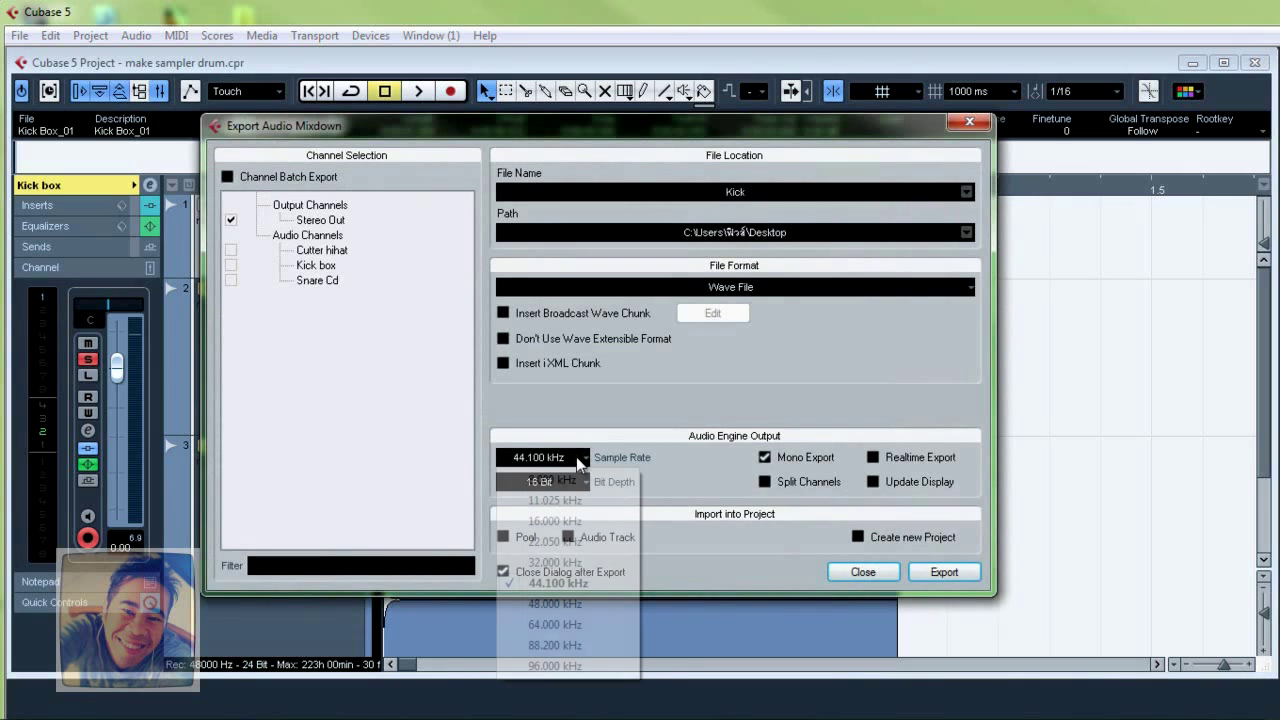
left_click(568, 606)
left_click(571, 481)
left_click(573, 537)
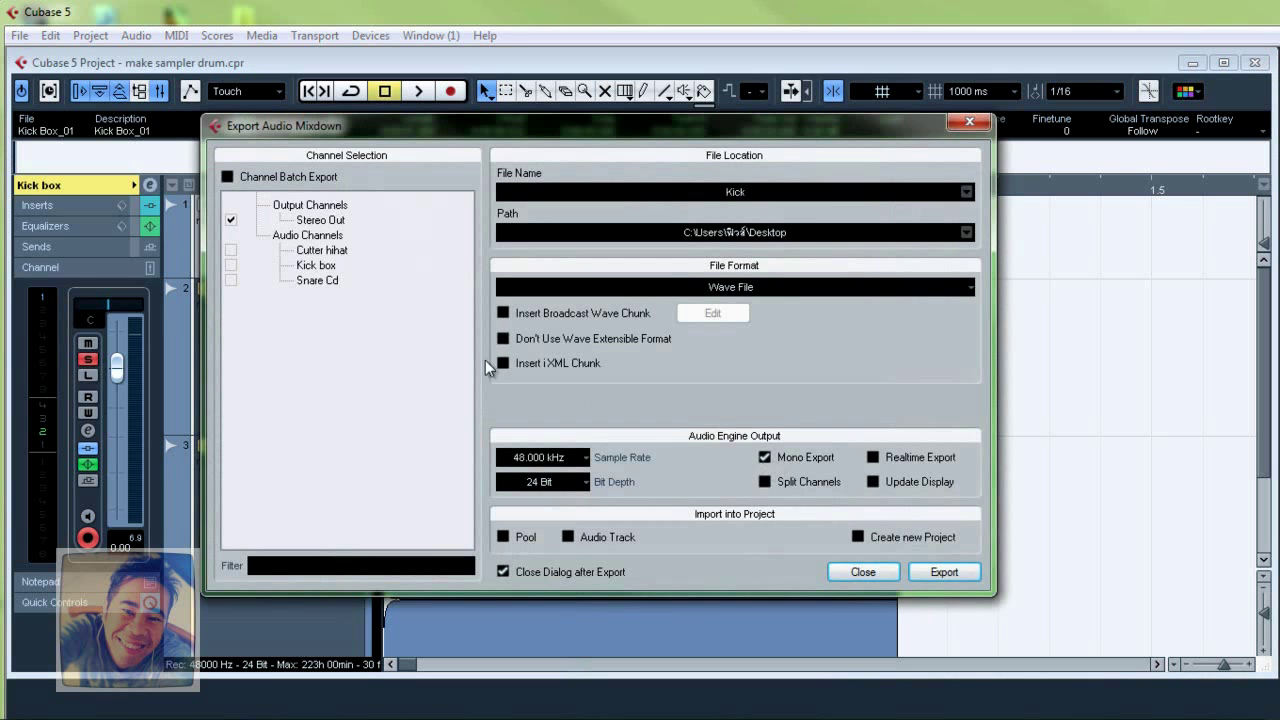
left_click_drag(468, 131, 449, 151)
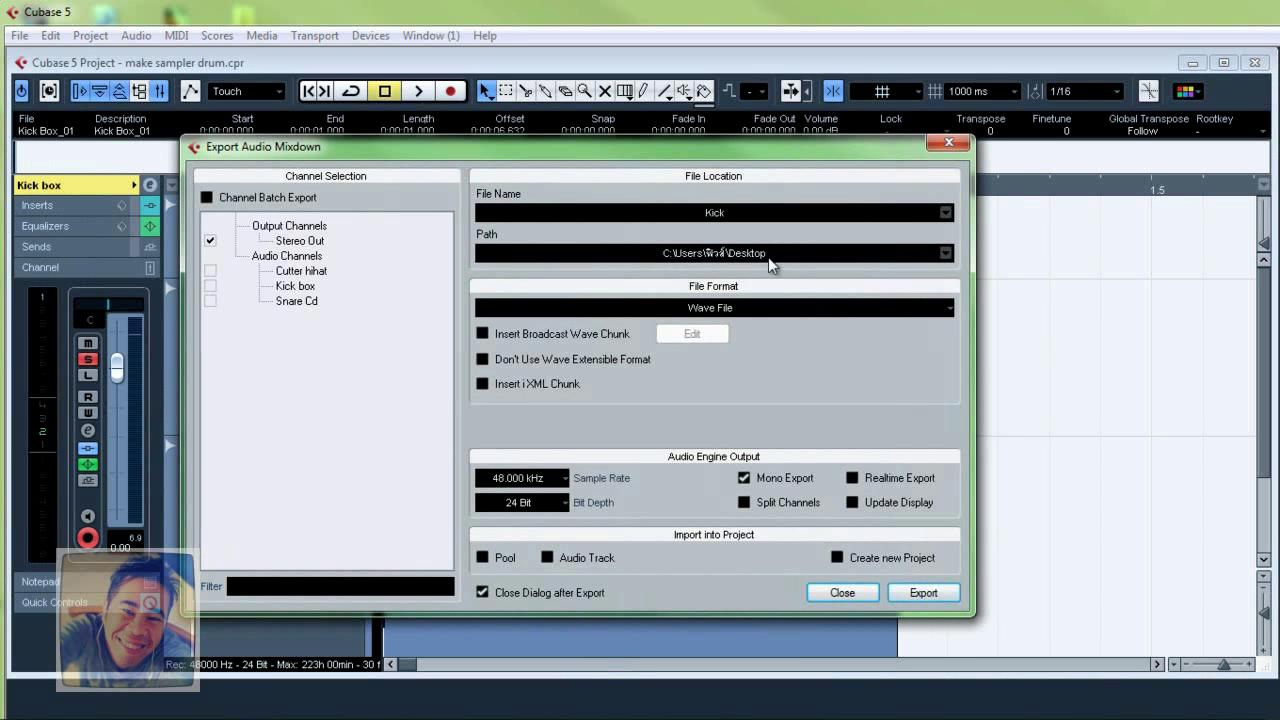
- Export the Kick mixdown and switch the solo from the Kick box track to the Snare Cd track
left_click(923, 594)
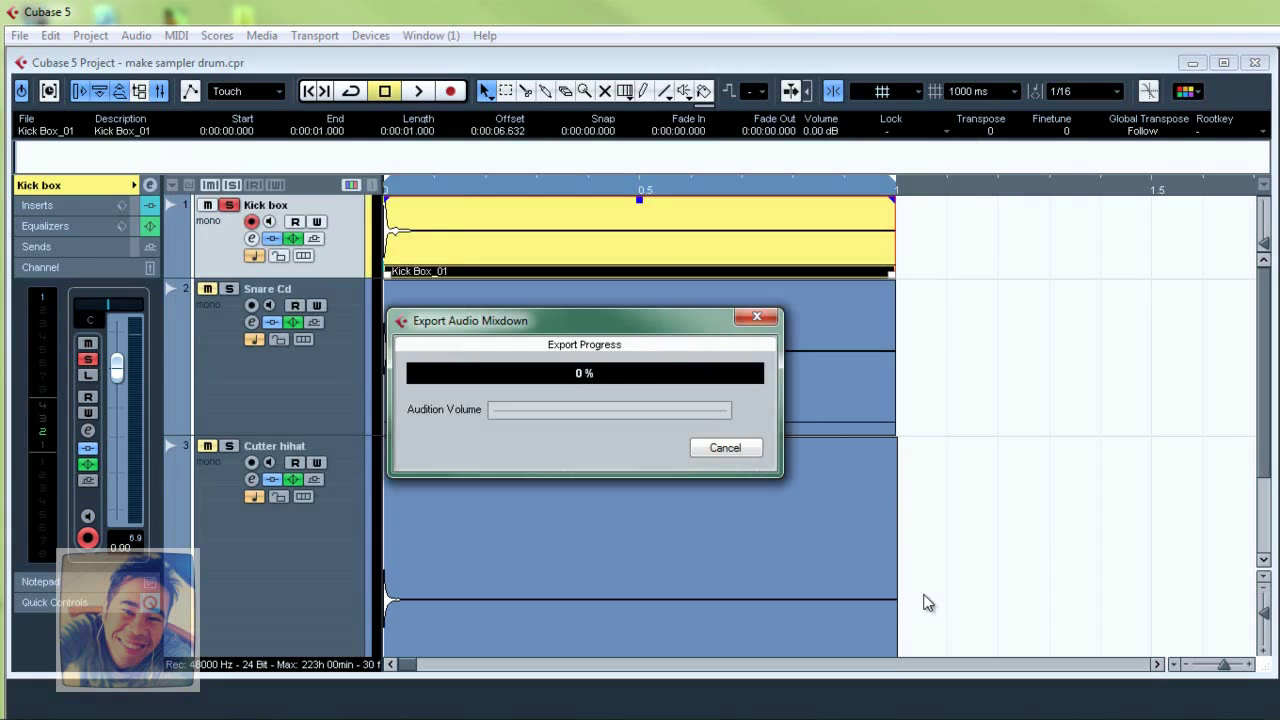
left_click(229, 205)
left_click(229, 289)
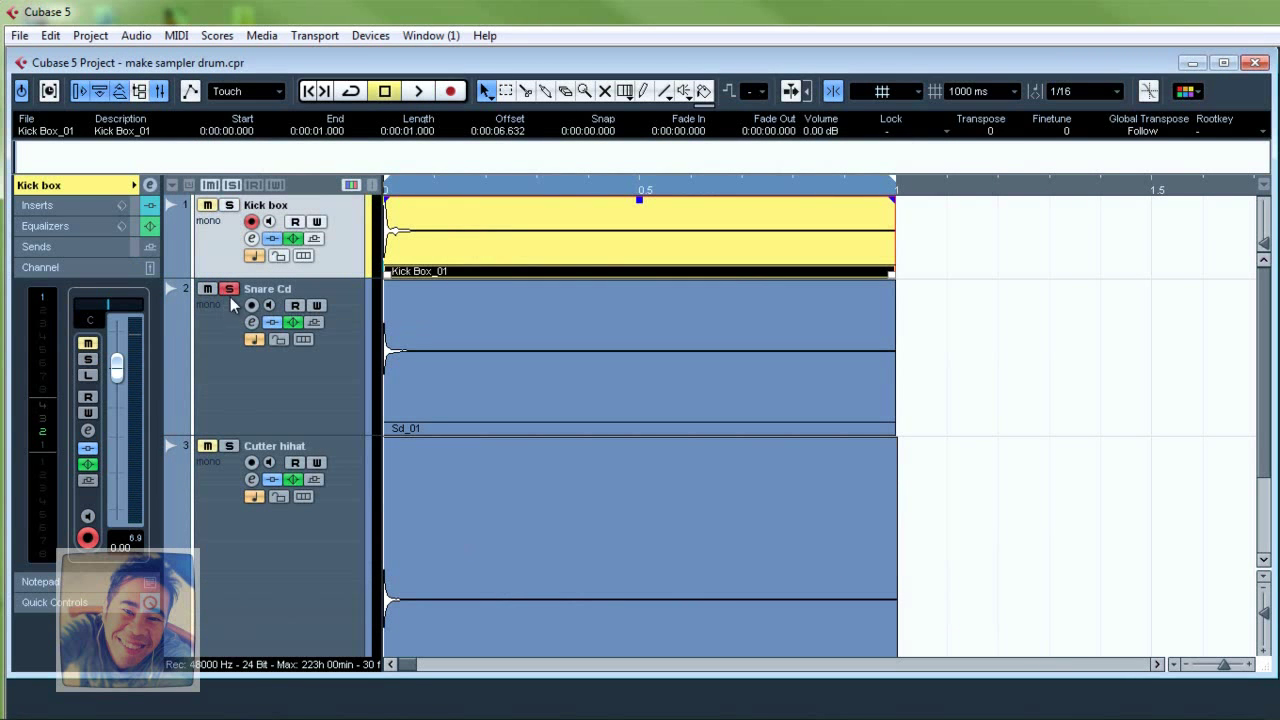
- Export the soloed snare as an audio mixdown with the file name Sd, keeping the same format settings
key("ctrl+shift+e")
left_click(725, 212)
type("Sd")
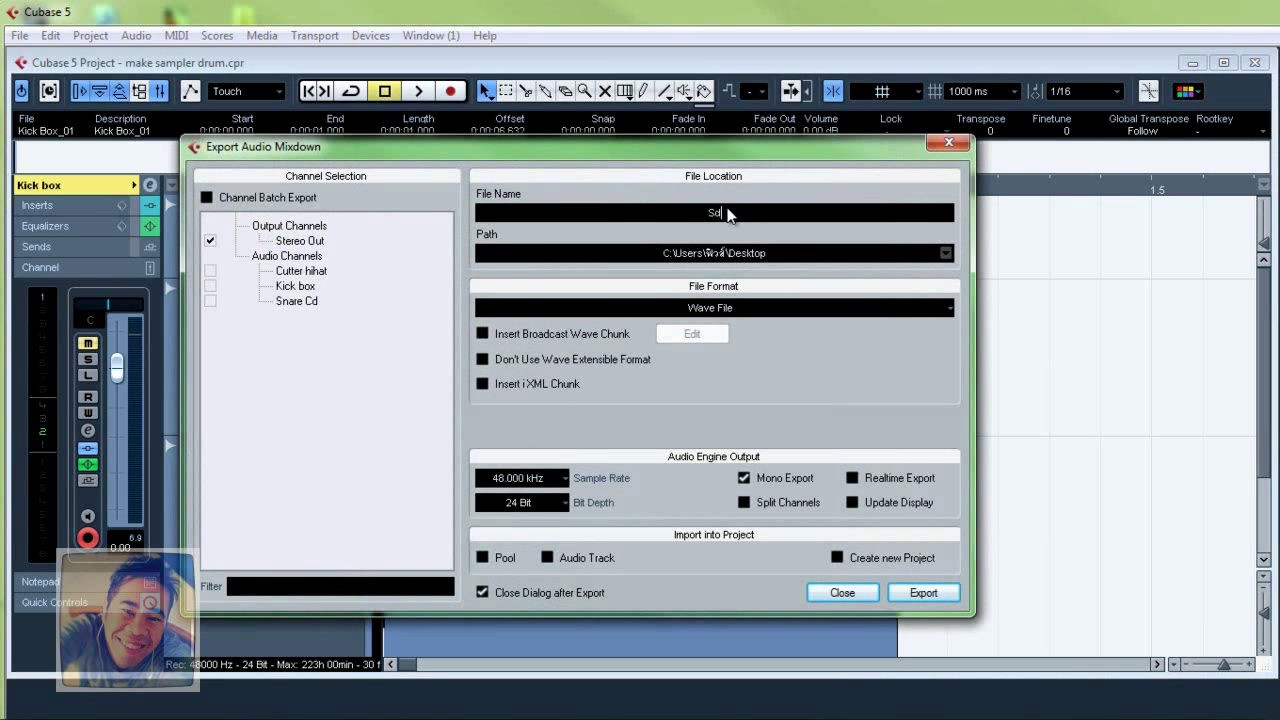
left_click(949, 594)
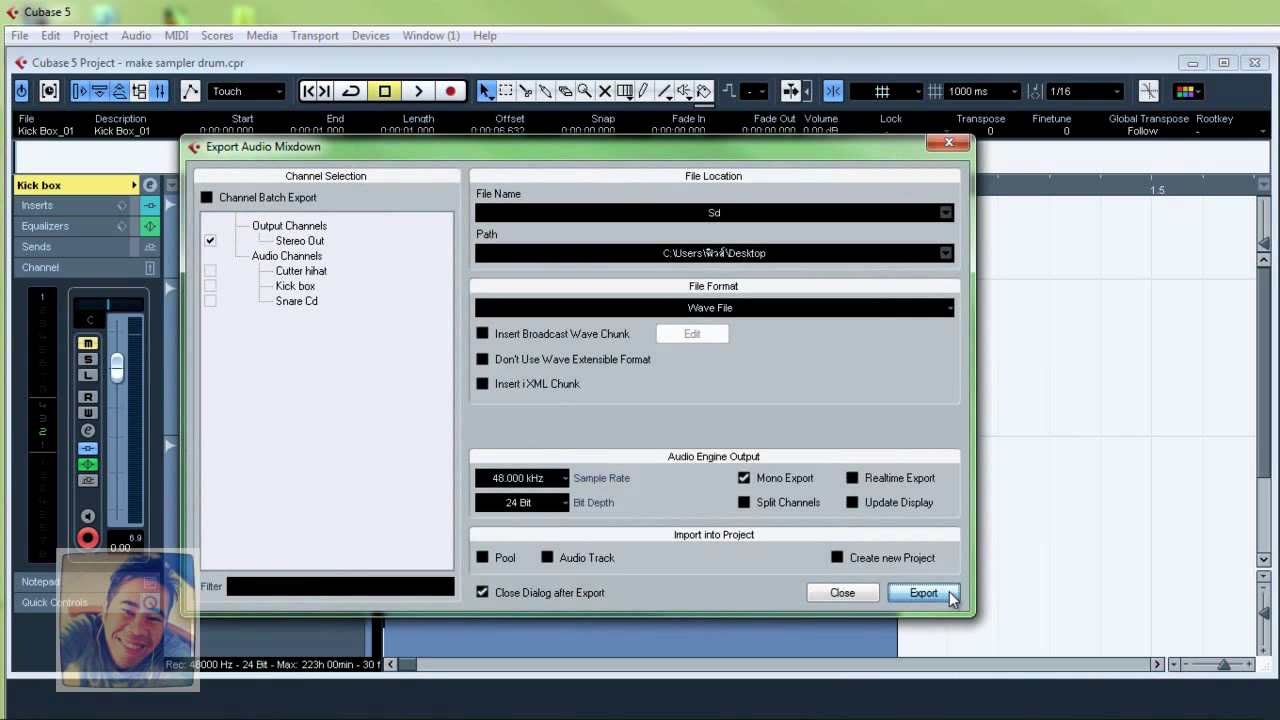
left_click(949, 593)
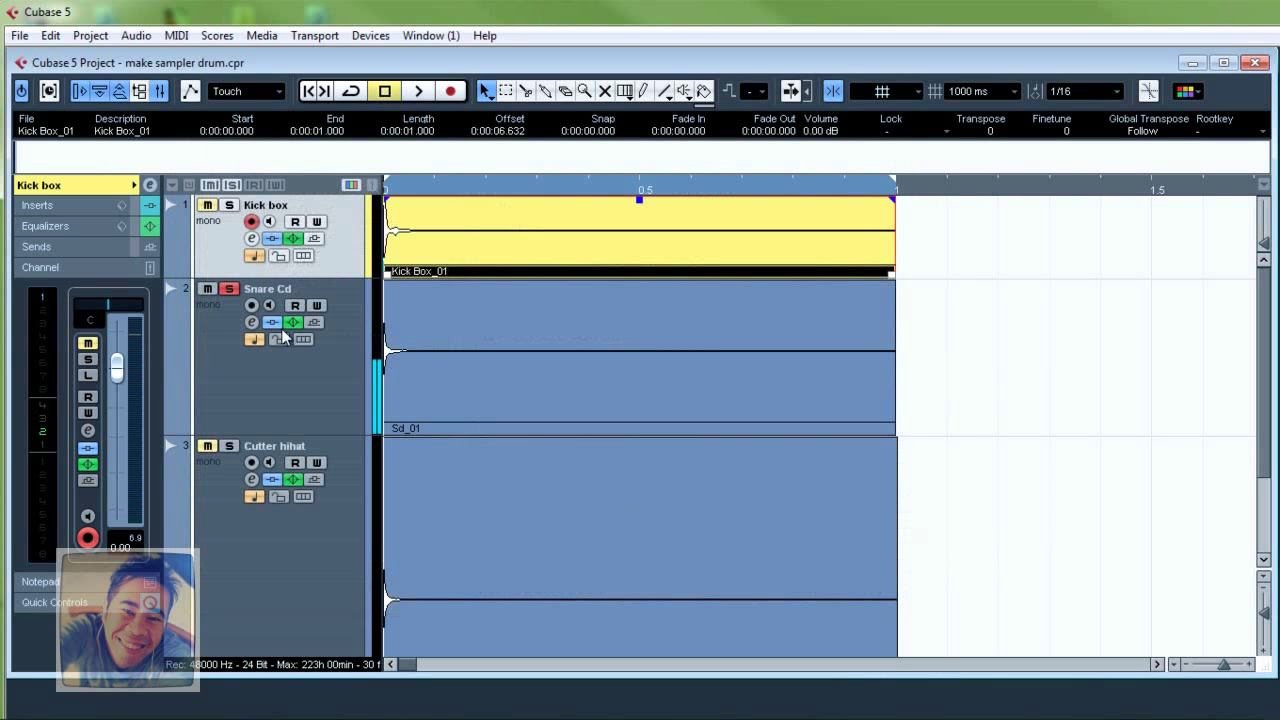
- Solo the Cutter hihat track instead of Snare Cd and export its mixdown with the file name HH
left_click(228, 290)
left_click(229, 446)
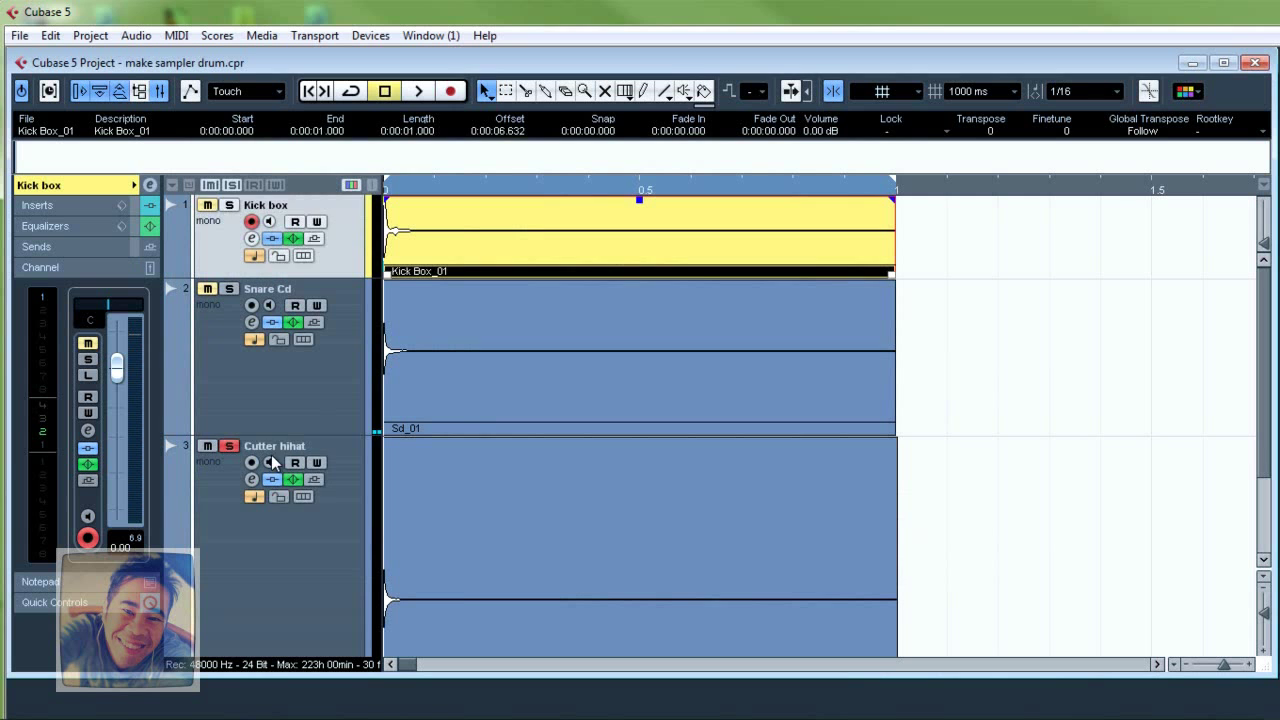
left_click(308, 538)
key("ctrl+shift+e")
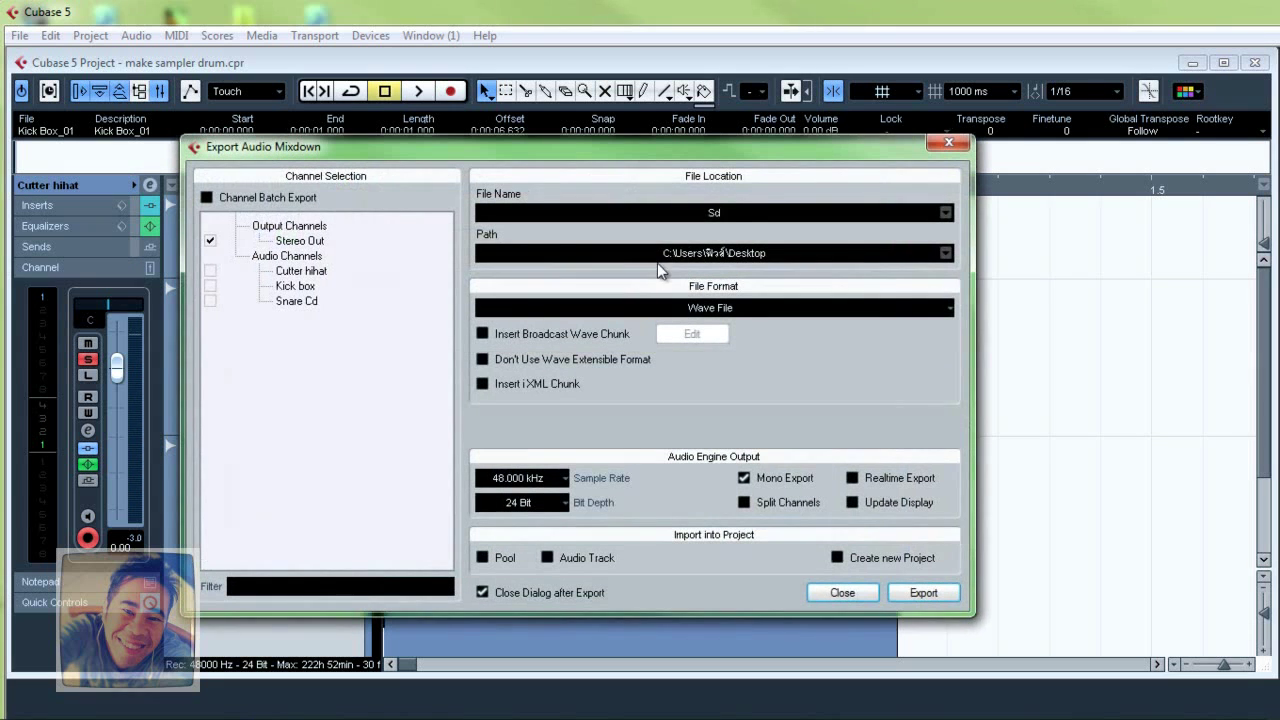
left_click(732, 218)
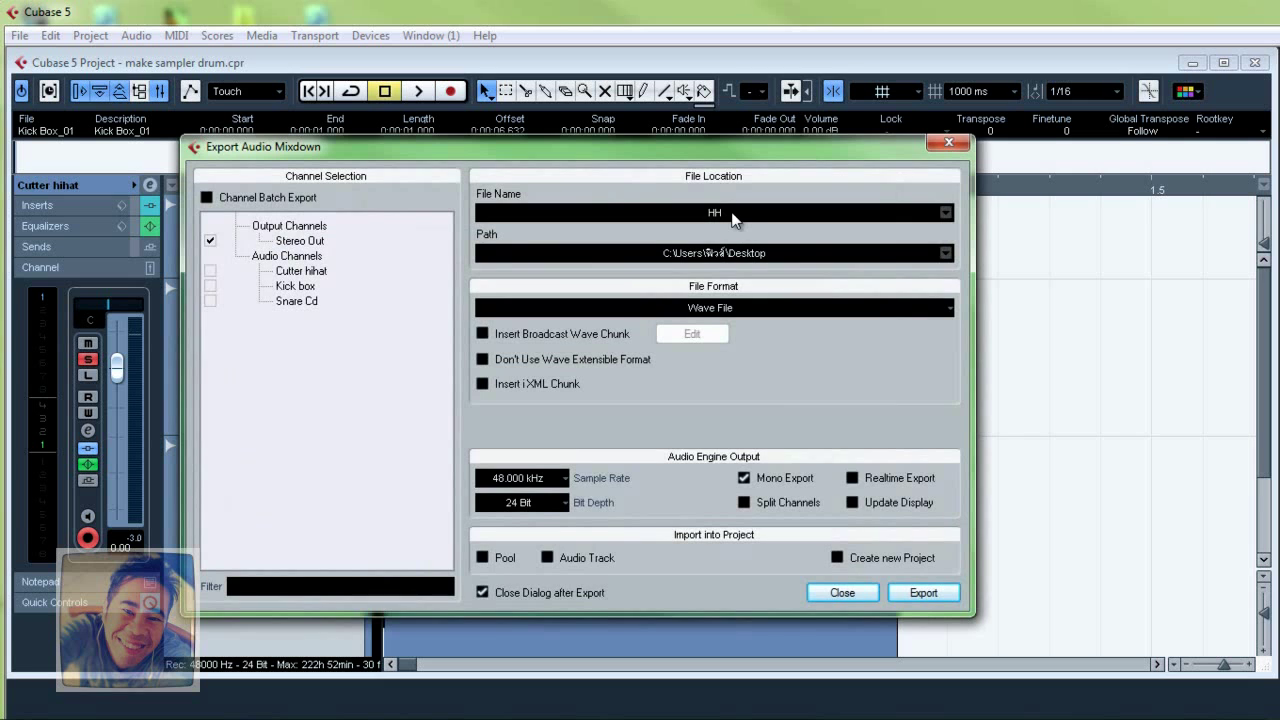
left_click(950, 594)
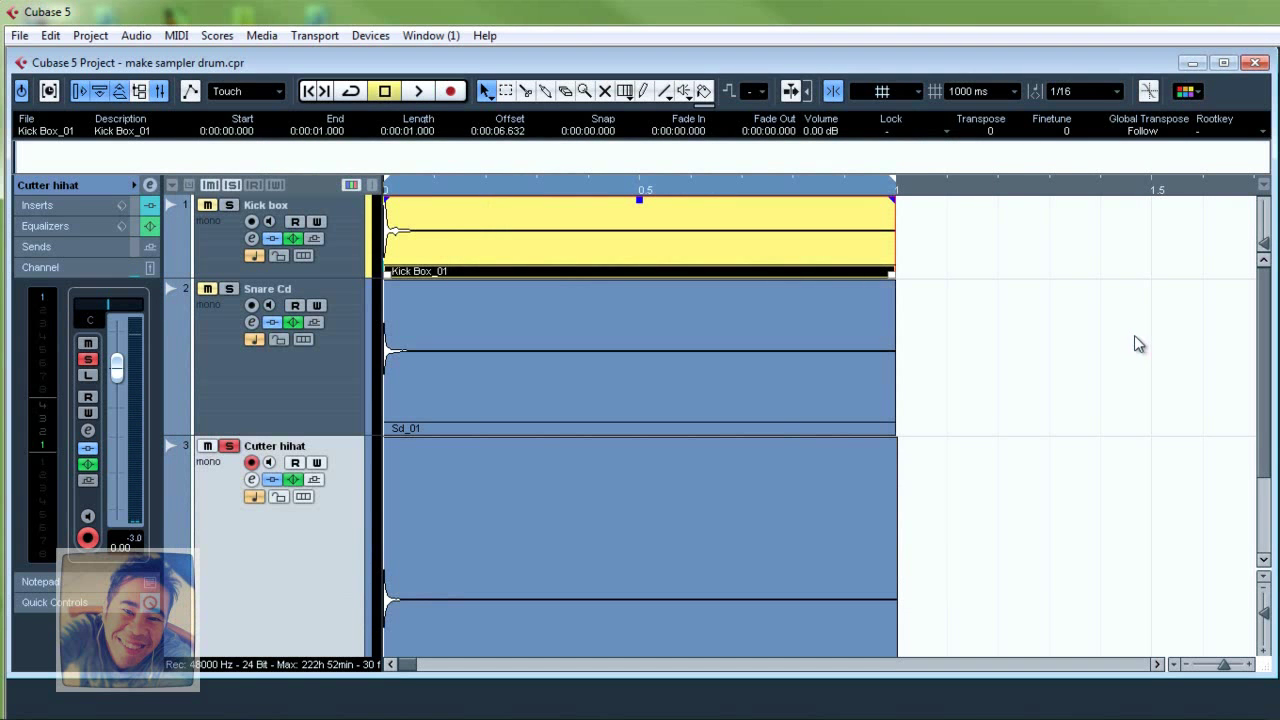
- Close the Cubase project and line up the exported Kick, Sd and HH files side by side in a free desktop area
left_click(1254, 63)
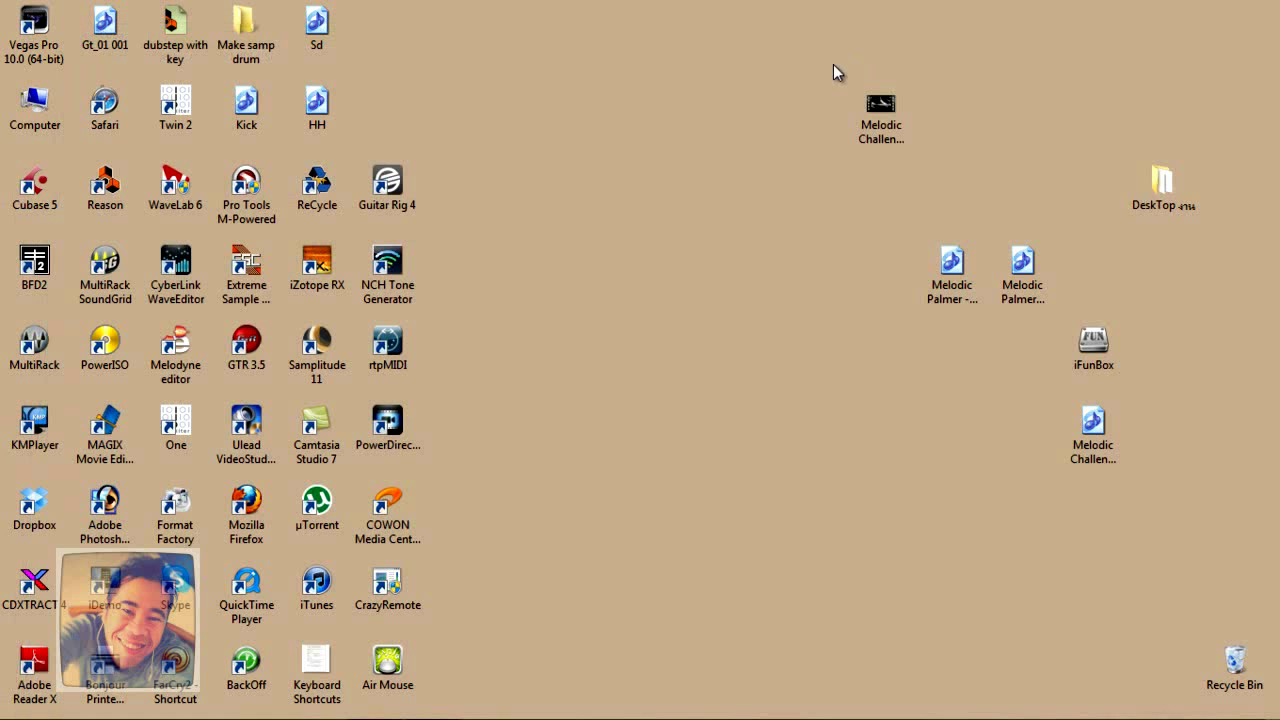
left_click_drag(316, 100, 710, 400)
left_click_drag(248, 106, 601, 426)
left_click_drag(319, 33, 669, 432)
left_click(842, 395)
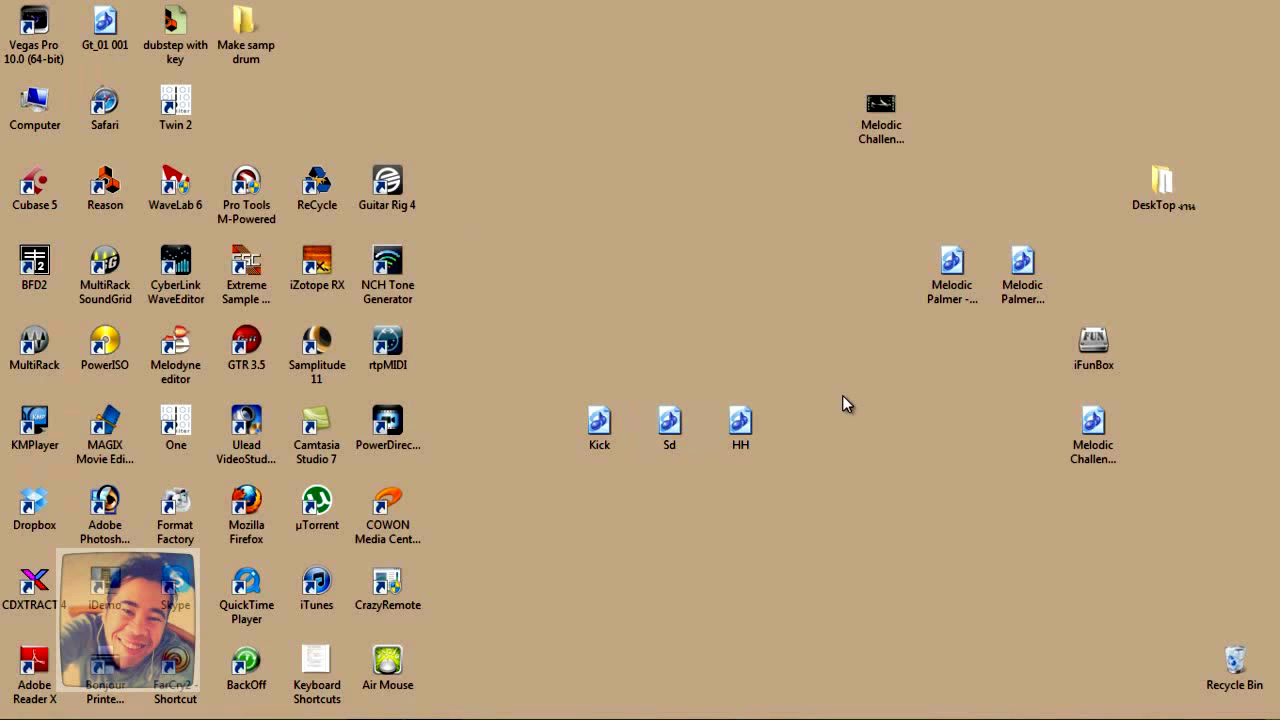
- Create a new desktop folder named My sampler
right_click(615, 123)
mouse_move(818, 304)
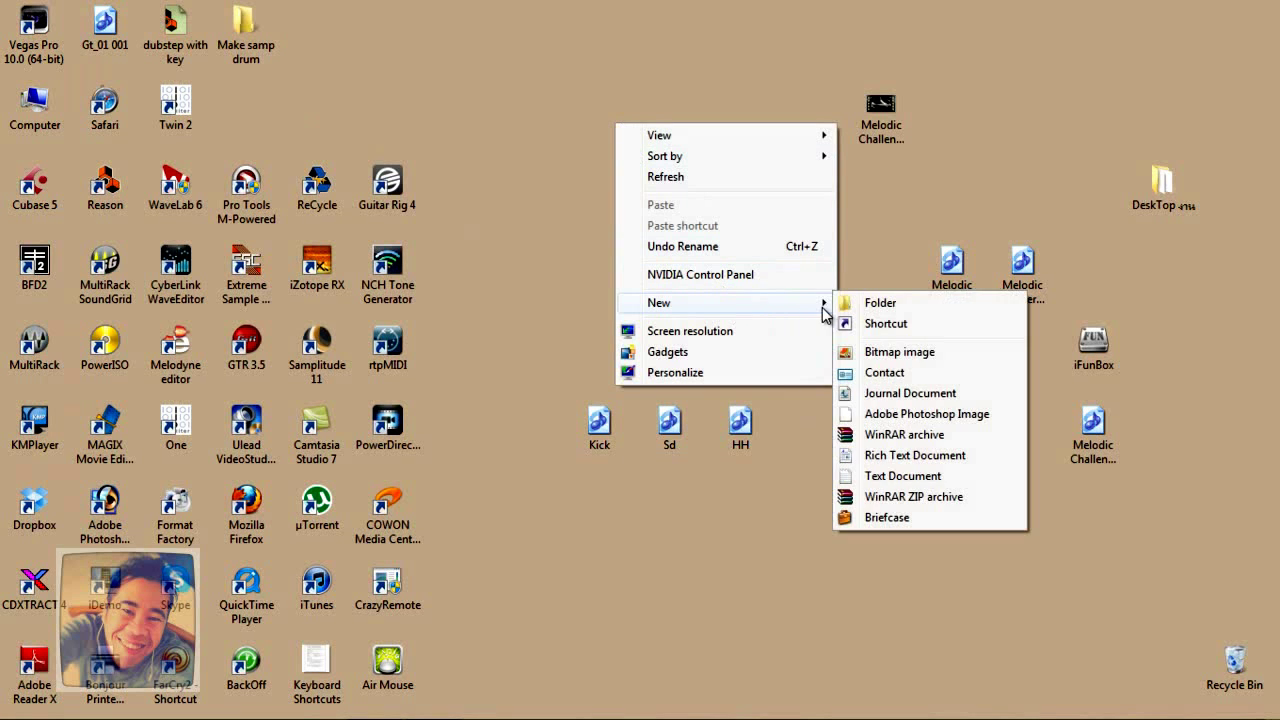
left_click(876, 304)
type("My samp")
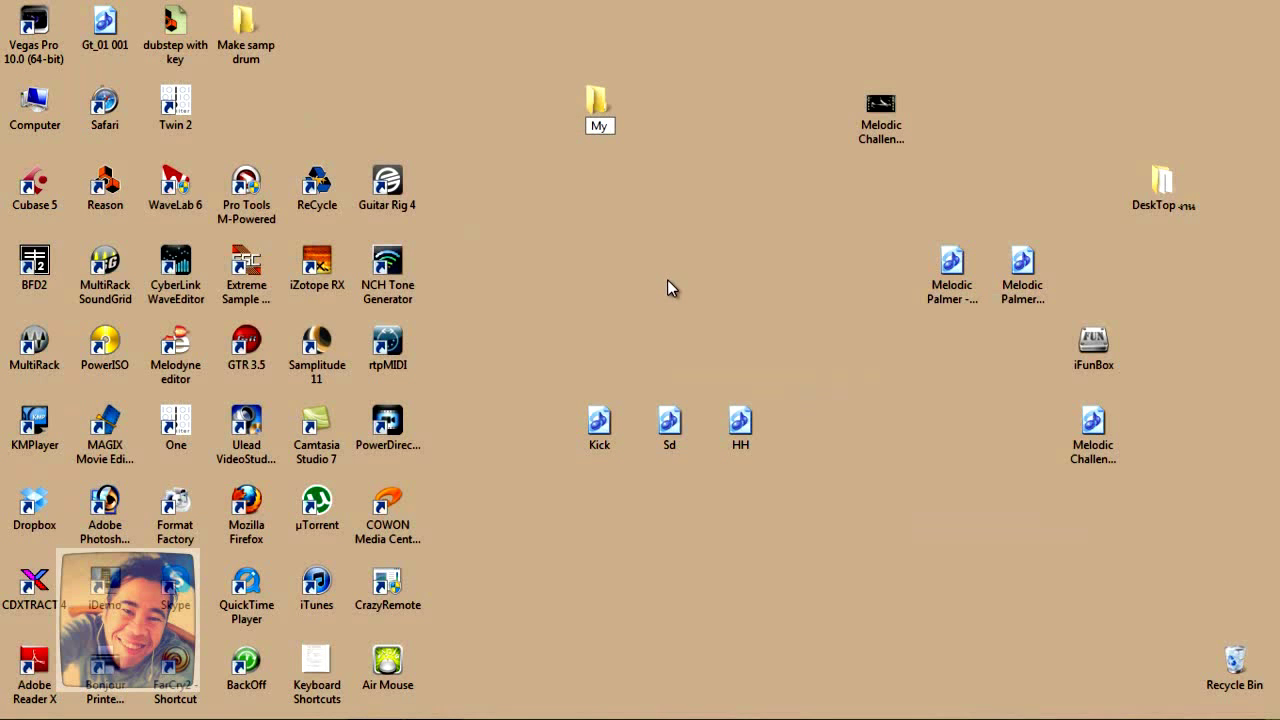
type("ler")
key("Return")
- Move the Kick, Sd and HH files into the My sampler folder and check its contents
left_click_drag(828, 374, 575, 512)
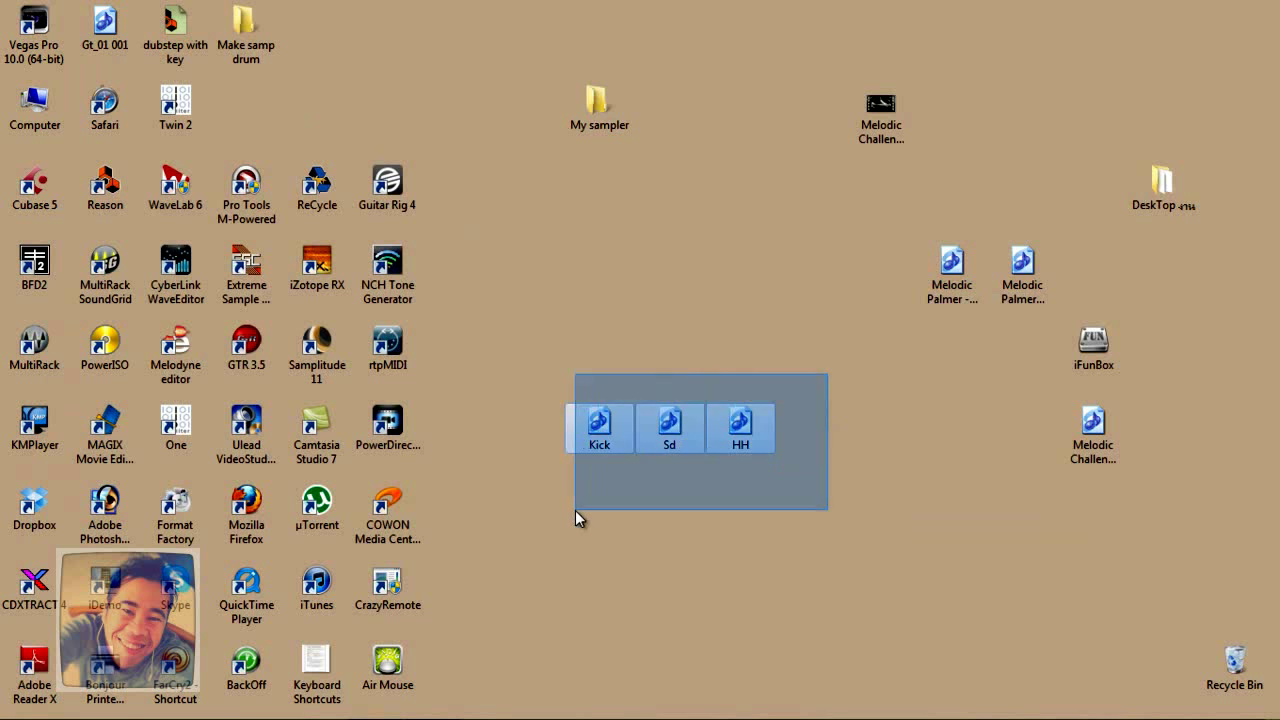
left_click_drag(600, 428, 601, 123)
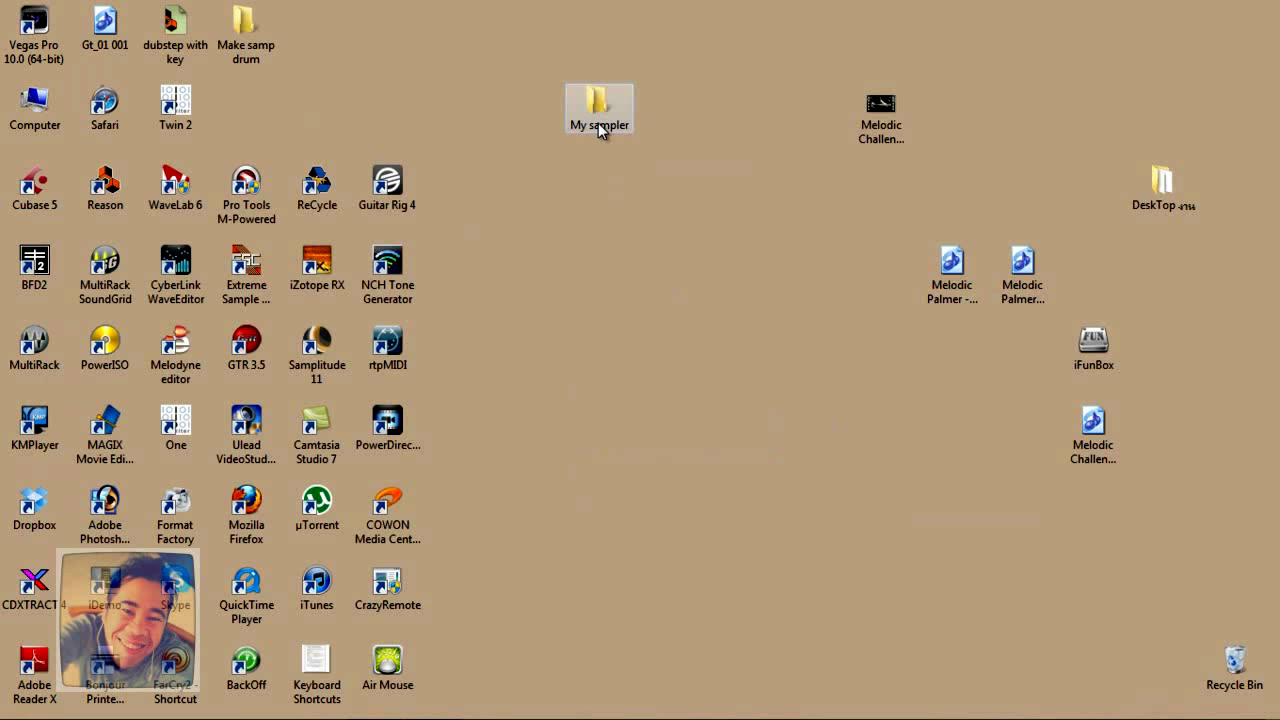
double_click(598, 123)
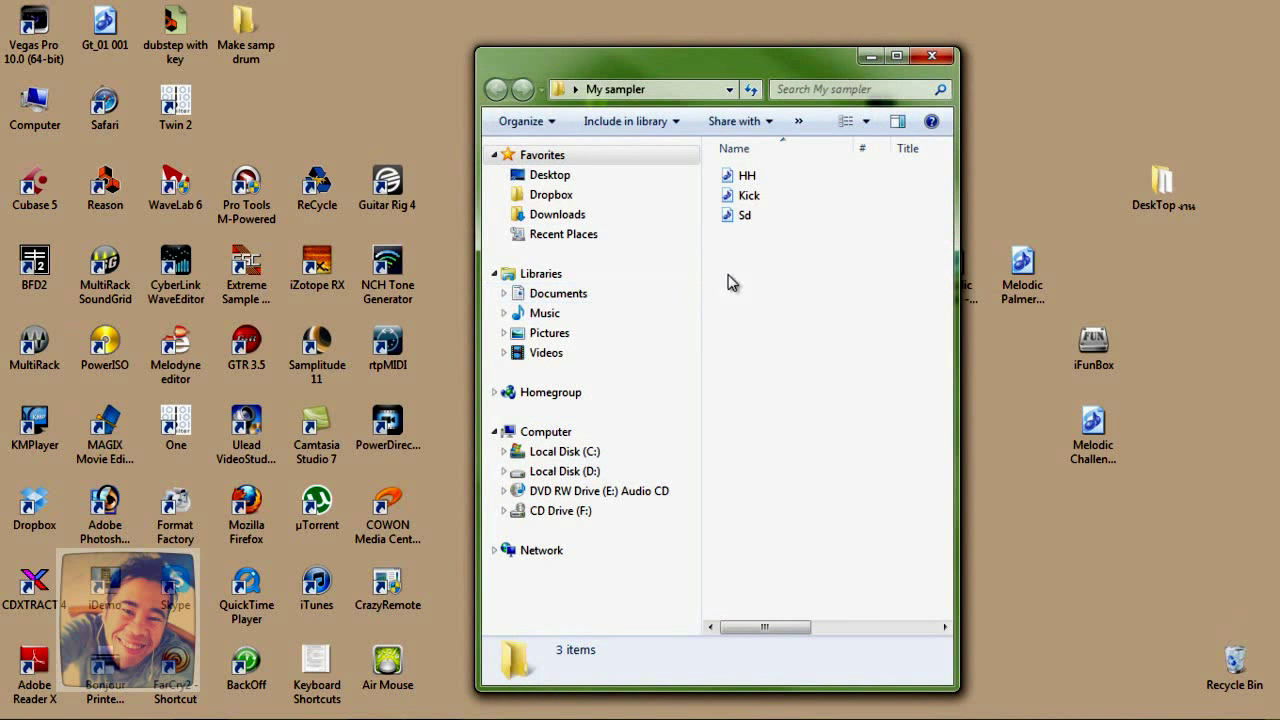
left_click(932, 56)
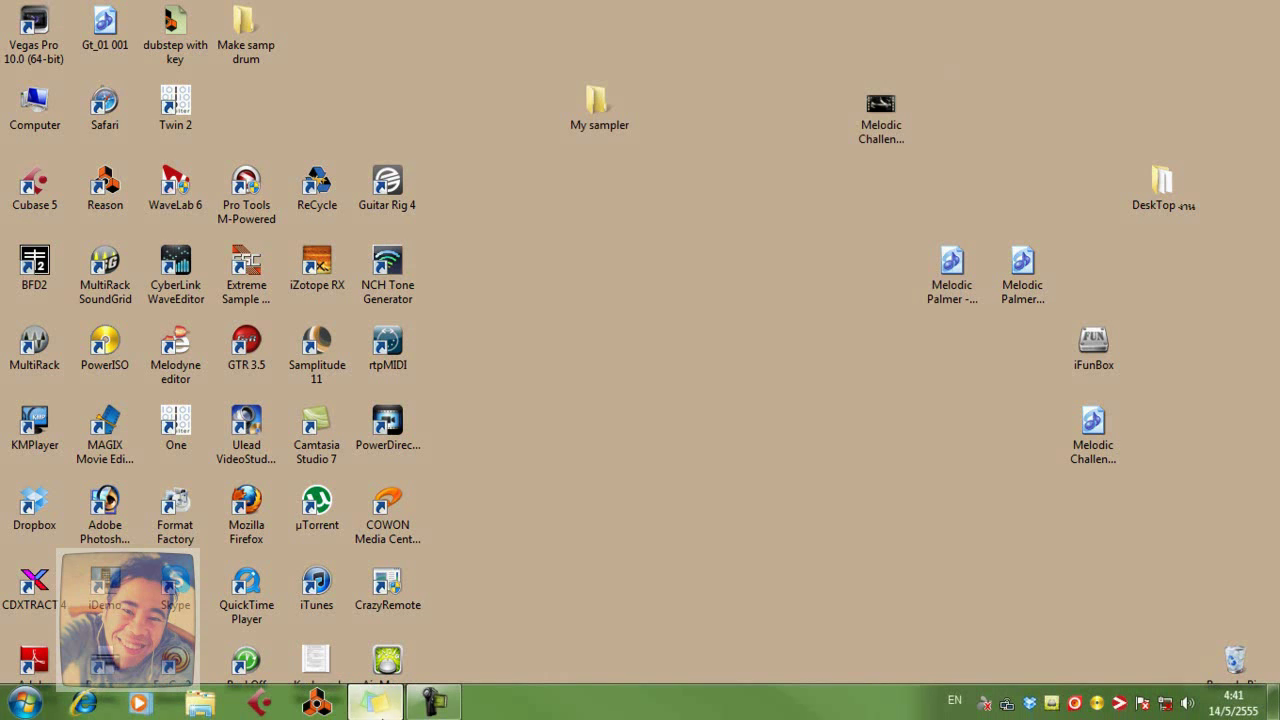
- Launch Reason and add a Mixer 14:2 to the empty rack
left_click(318, 705)
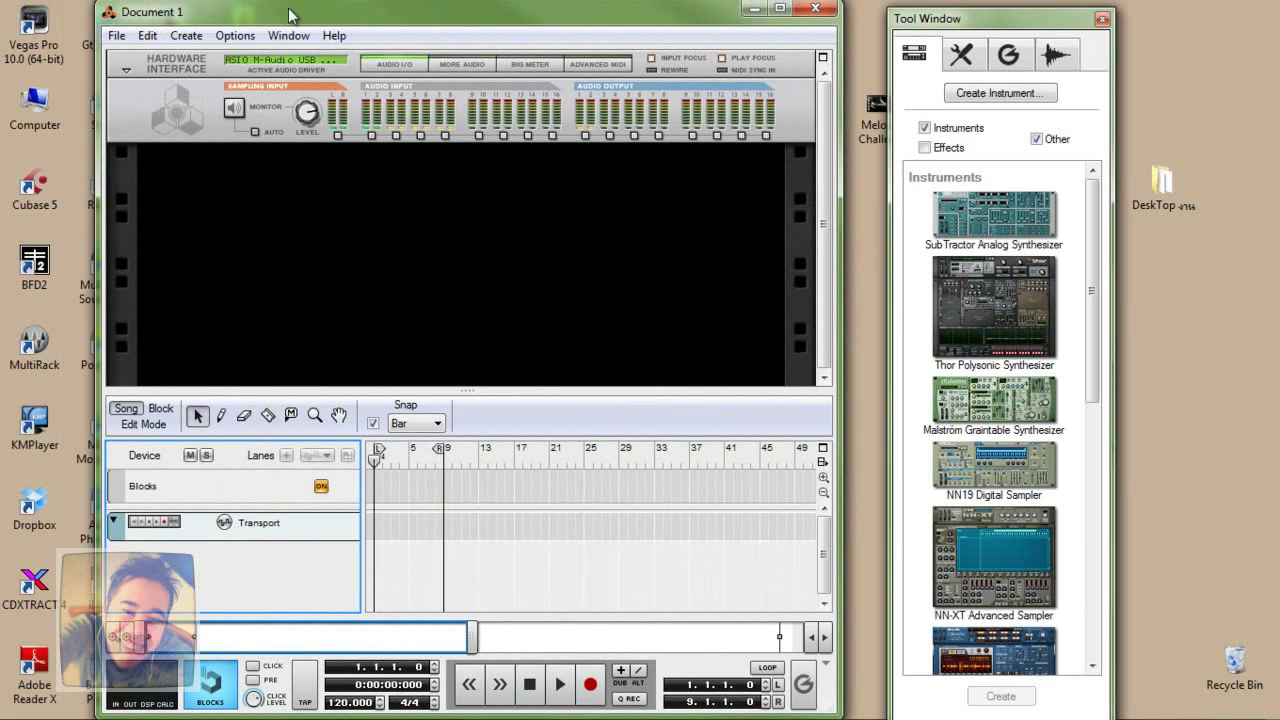
left_click_drag(288, 7, 240, 9)
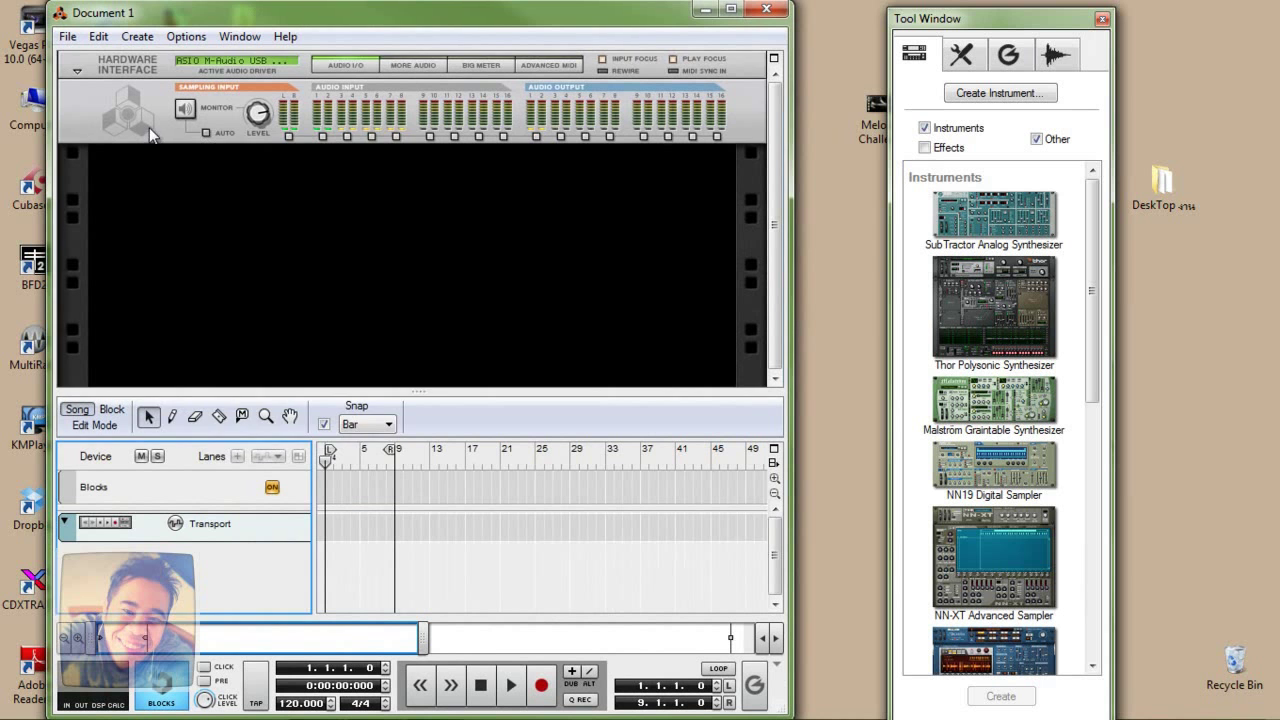
right_click(149, 127)
mouse_move(290, 300)
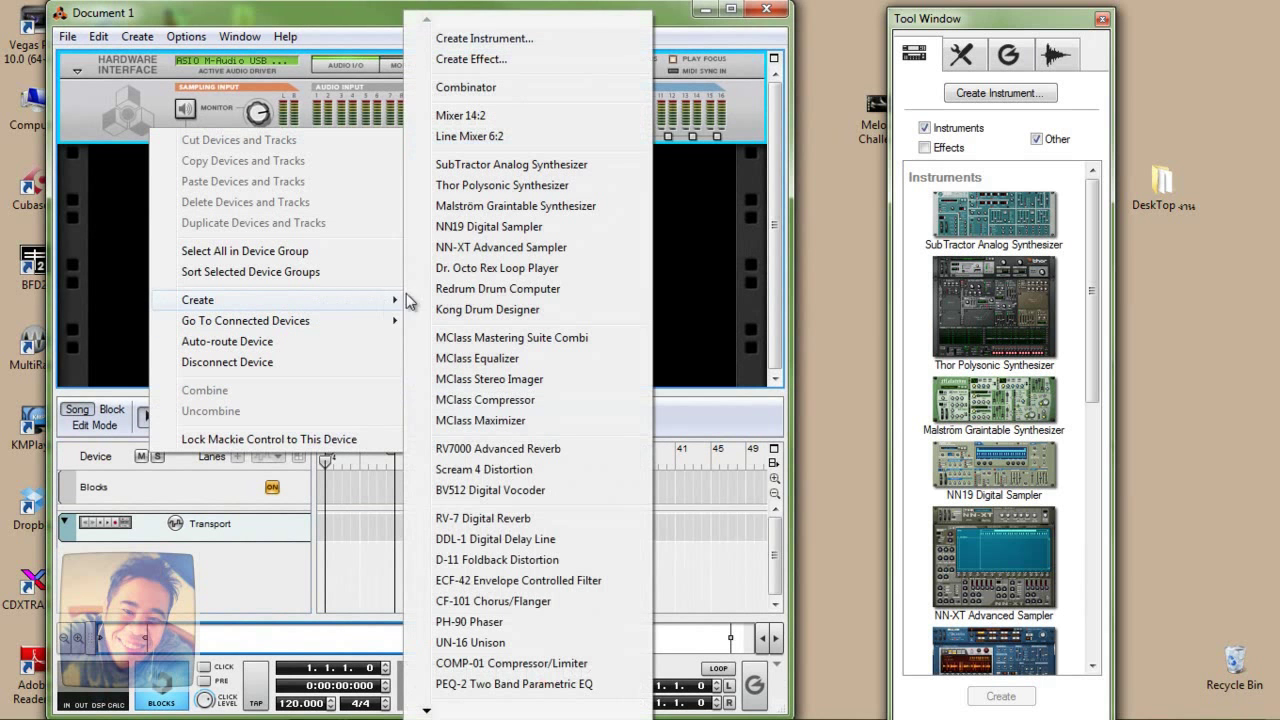
left_click(476, 118)
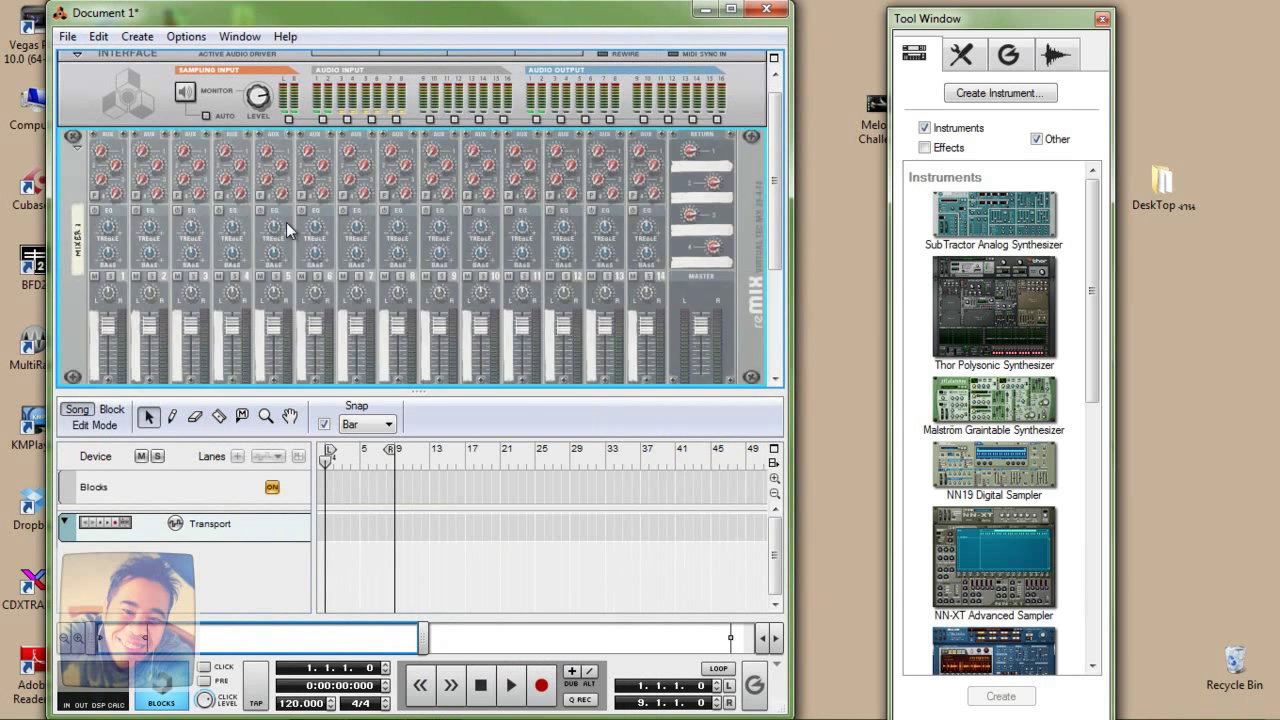
left_click_drag(395, 25, 435, 27)
- Add a Kong Drum Designer below the mixer and initialize its patch
scroll(297, 268, "down", 3)
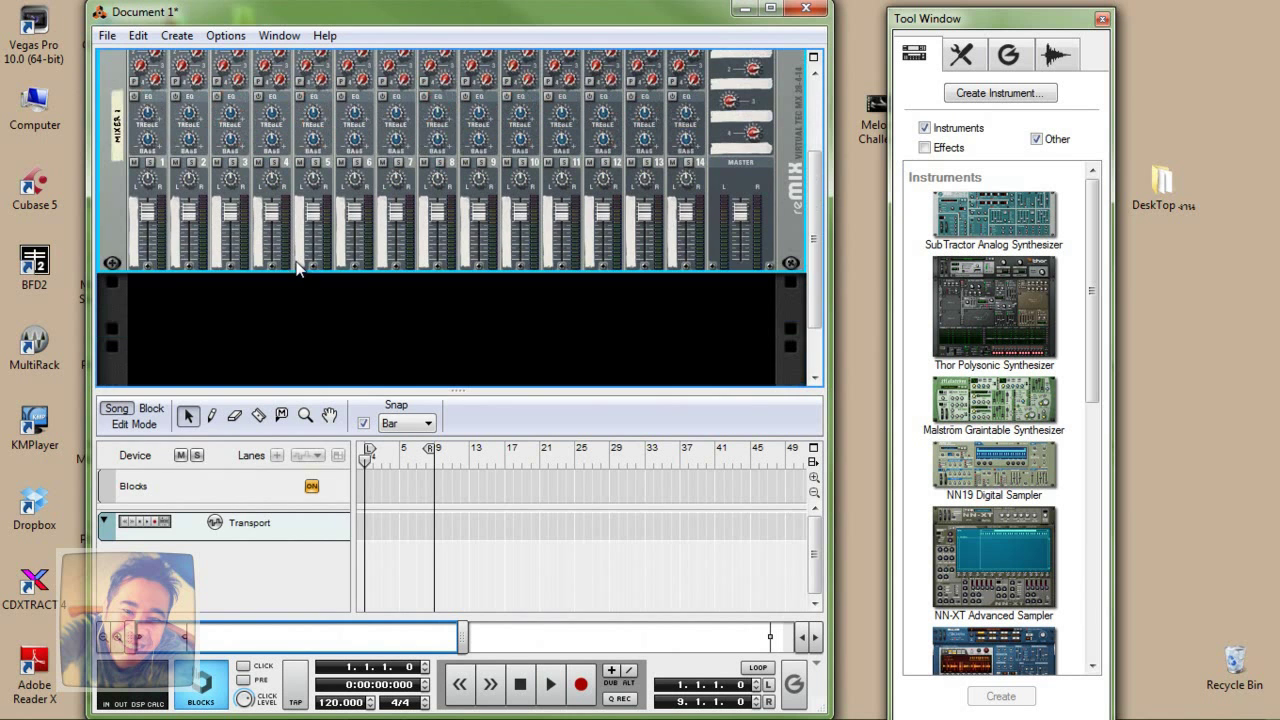
right_click(114, 233)
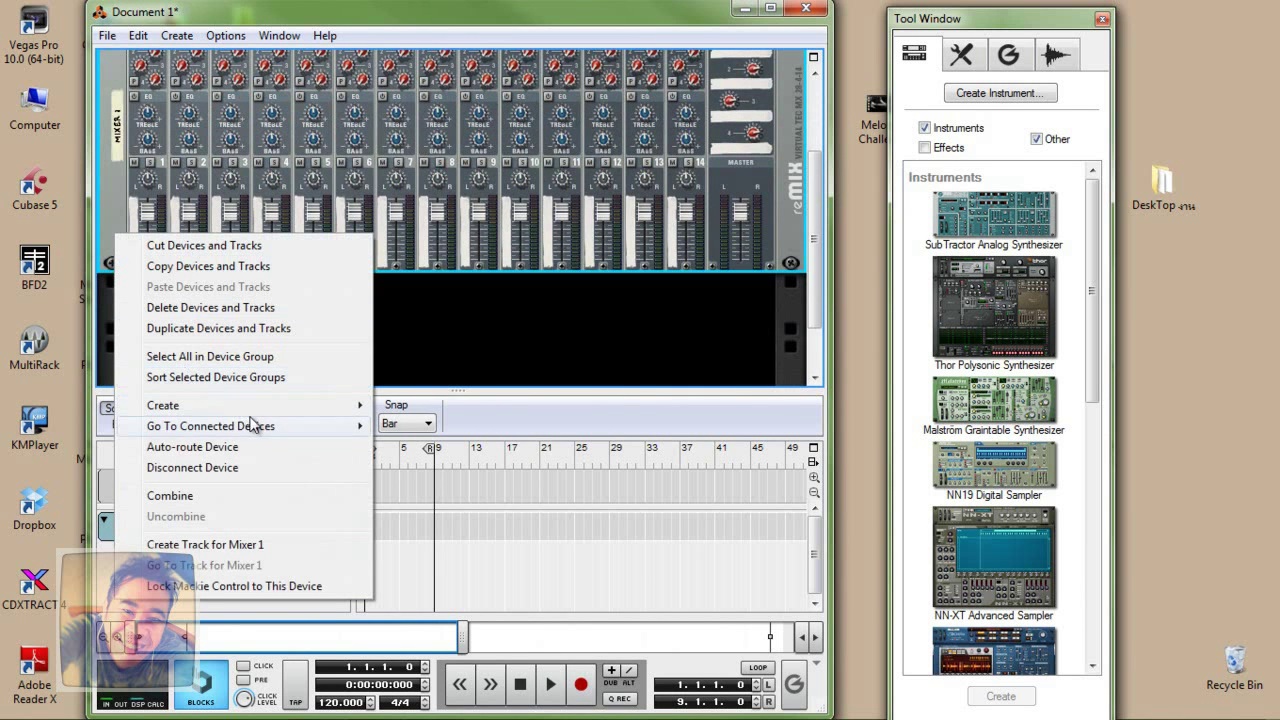
mouse_move(309, 414)
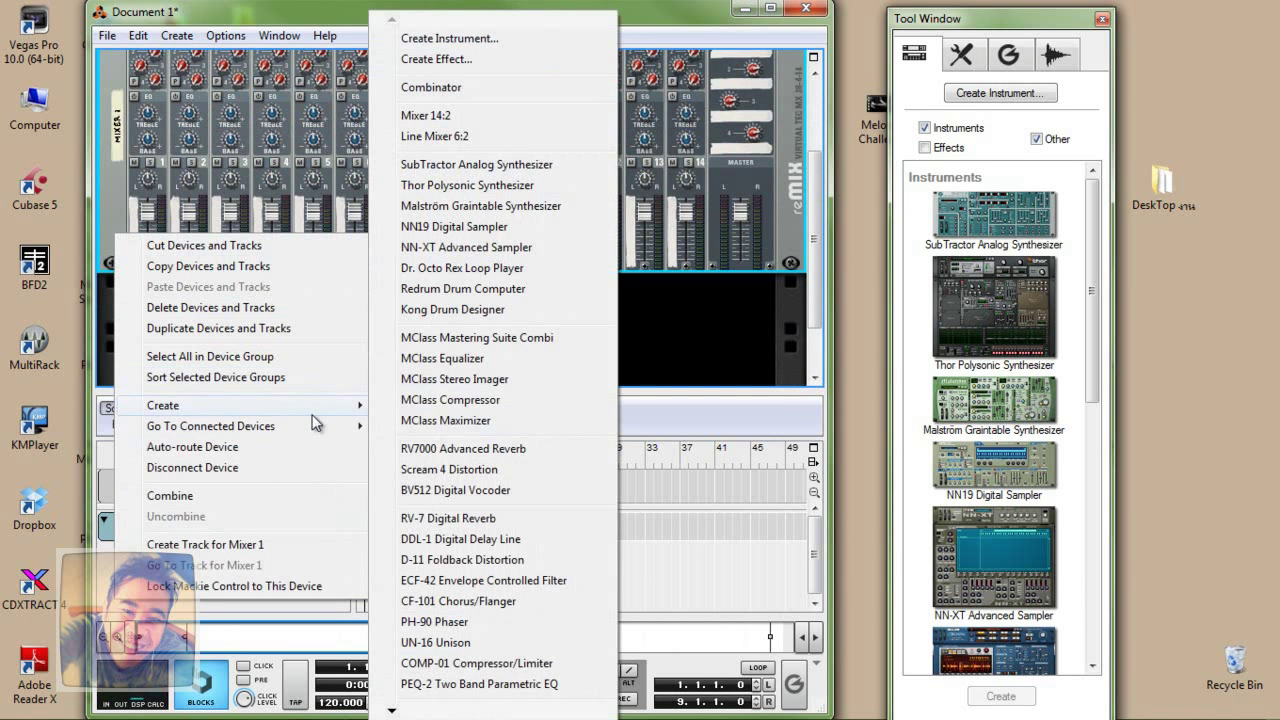
left_click(465, 308)
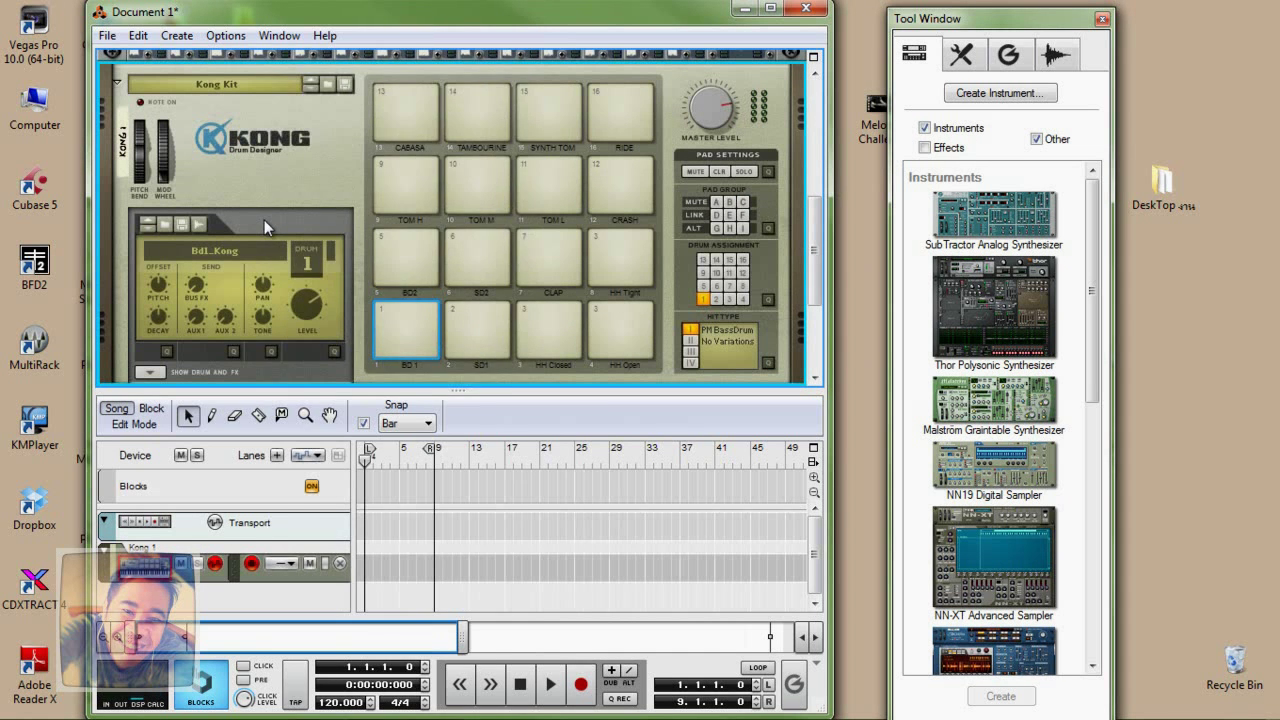
right_click(266, 226)
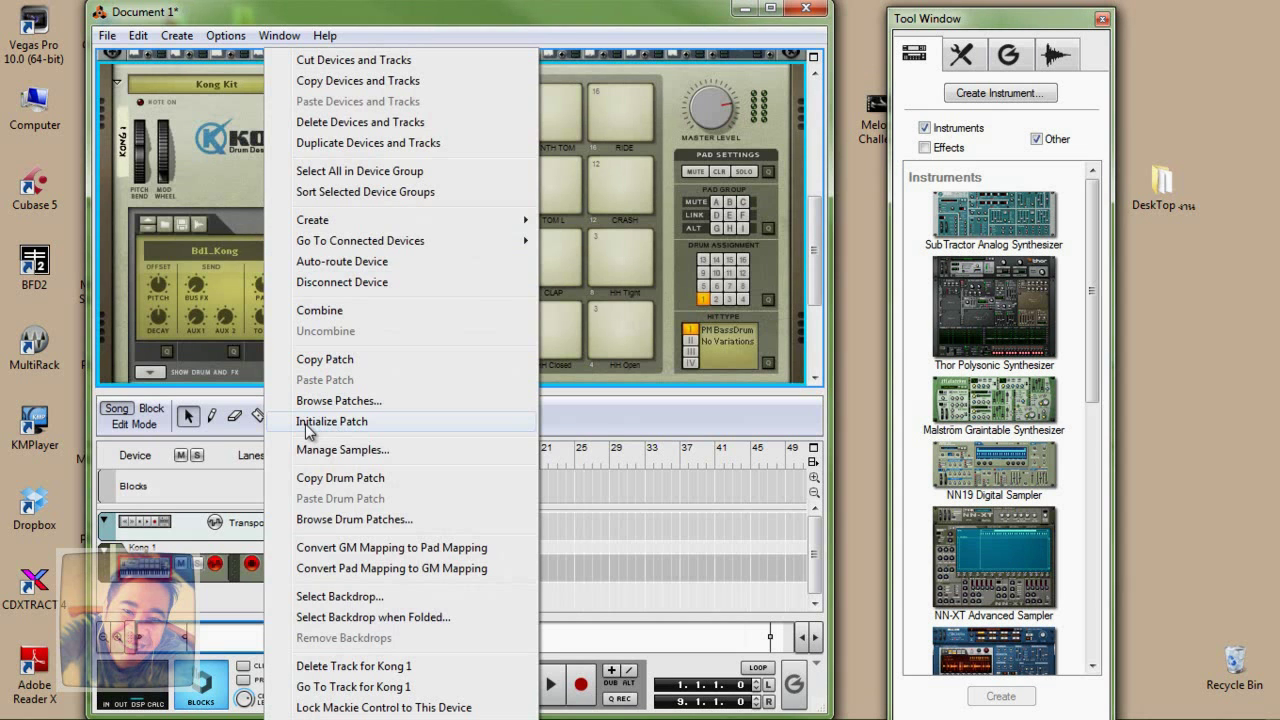
left_click(338, 422)
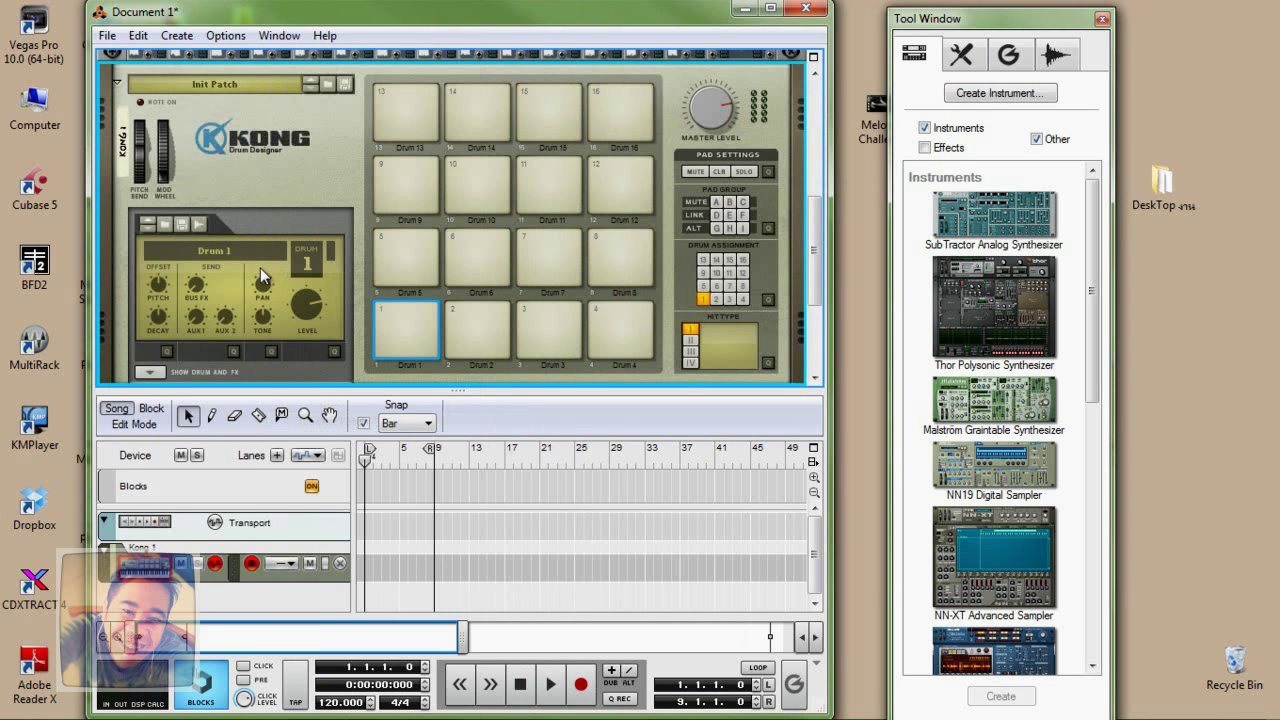
- Show Kong's drum and FX section and load an NN-Nano Sampler as the drum module for Drum 1
scroll(282, 231, "down", 1)
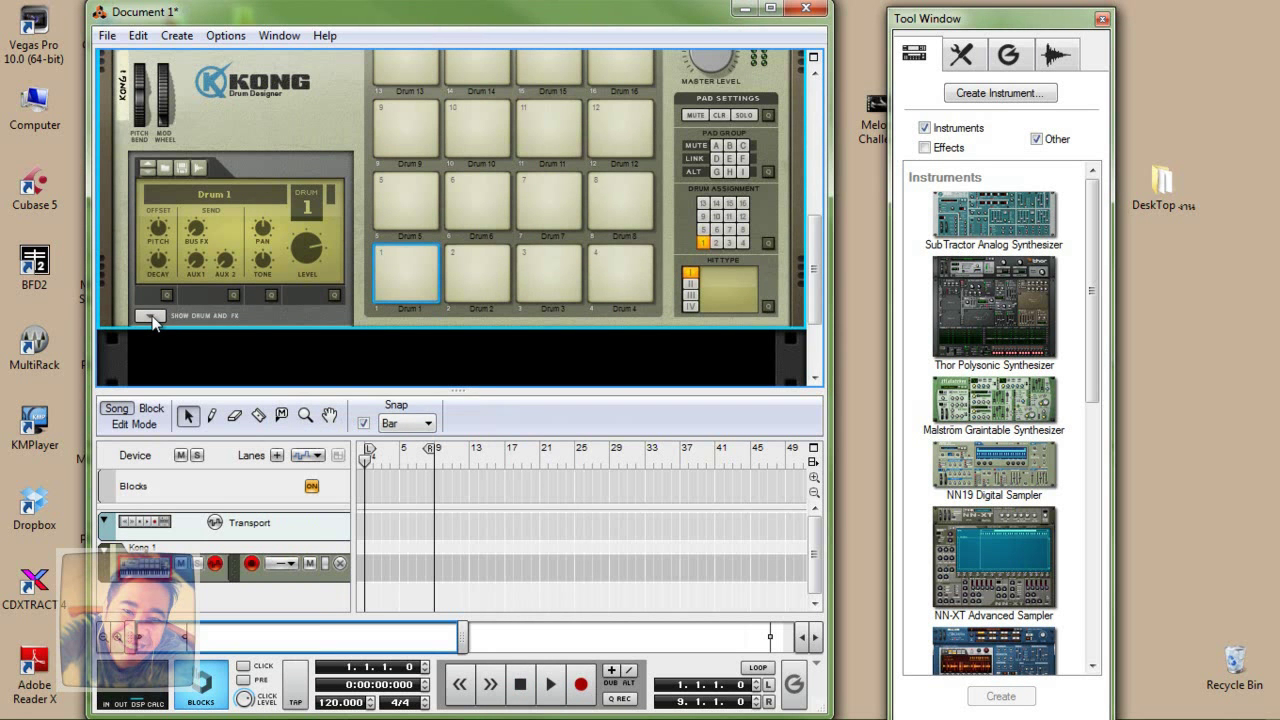
left_click(150, 317)
scroll(246, 311, "down", 5)
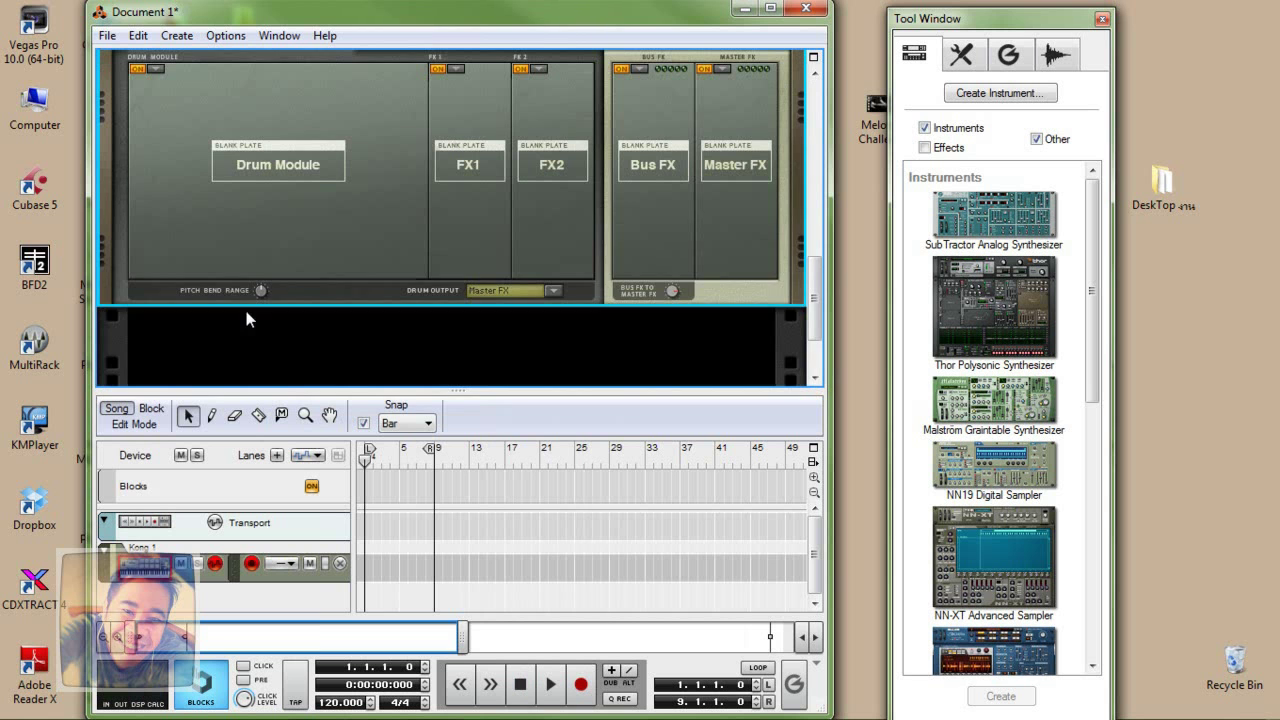
scroll(246, 311, "up", 1)
left_click(154, 126)
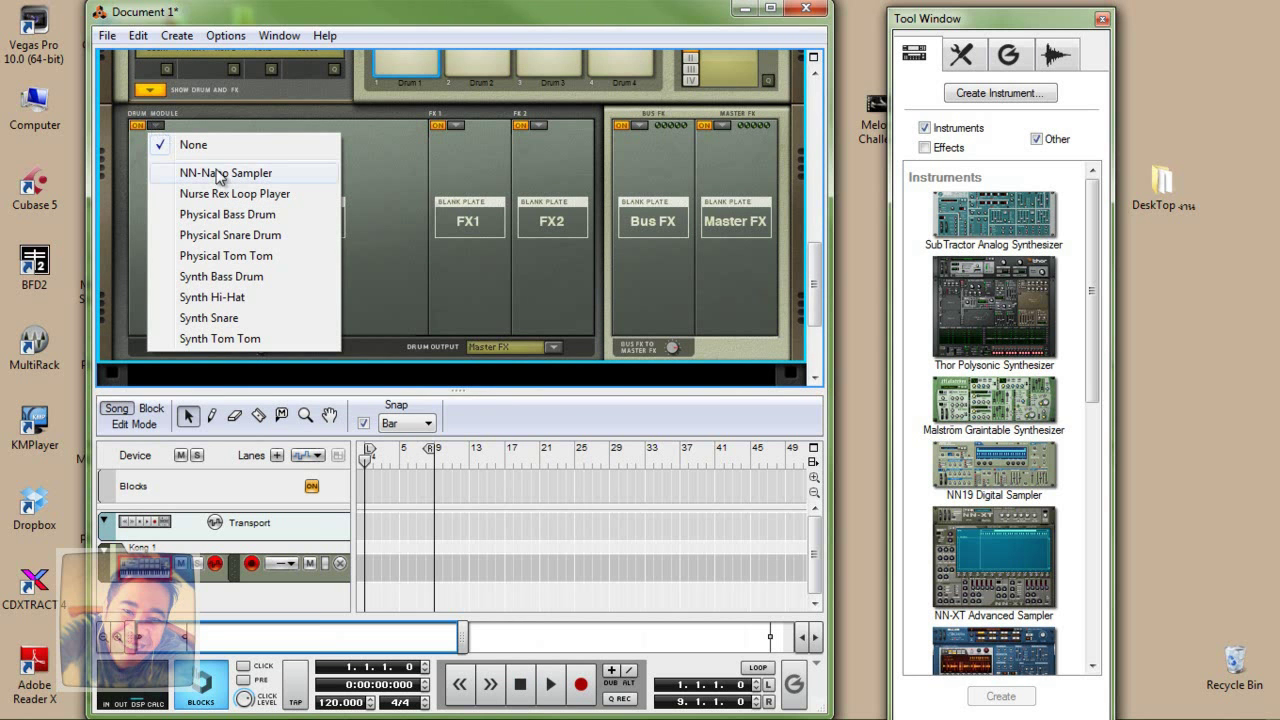
left_click(254, 176)
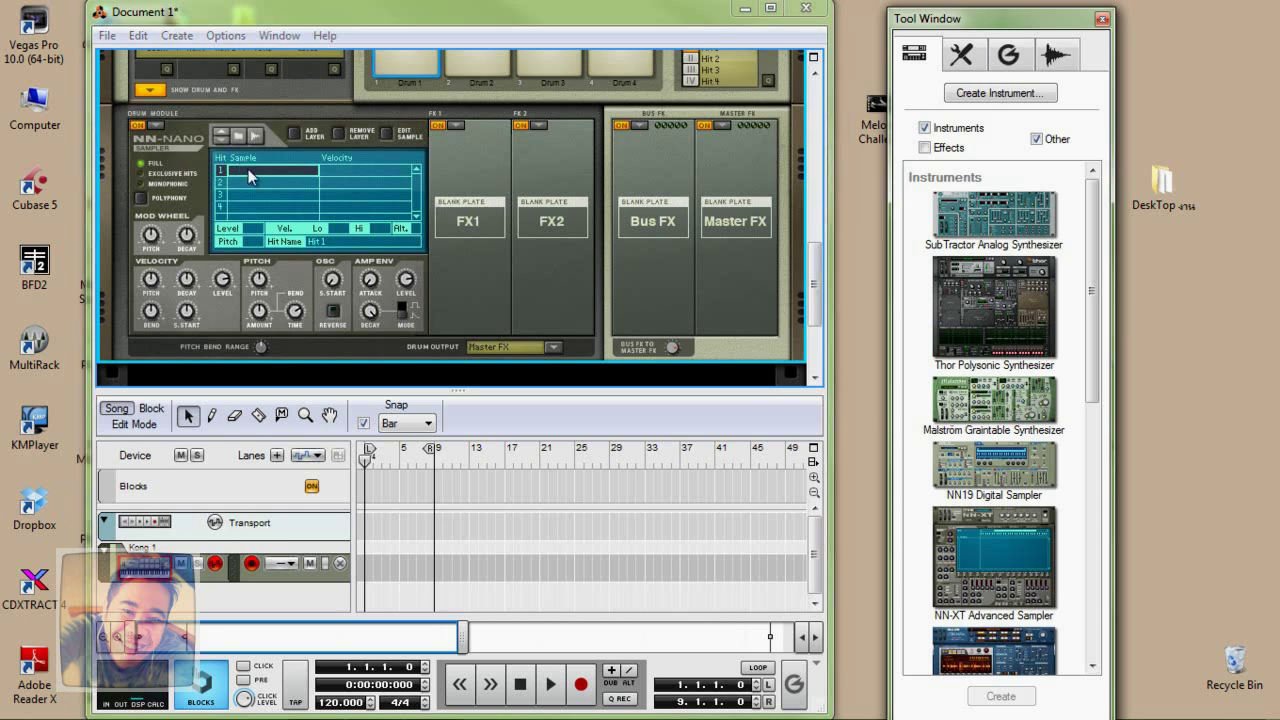
- Load the Kick sample from the desktop's My sampler folder into Hit 1 of the NN-Nano Sampler
double_click(245, 170)
left_click(143, 158)
double_click(368, 287)
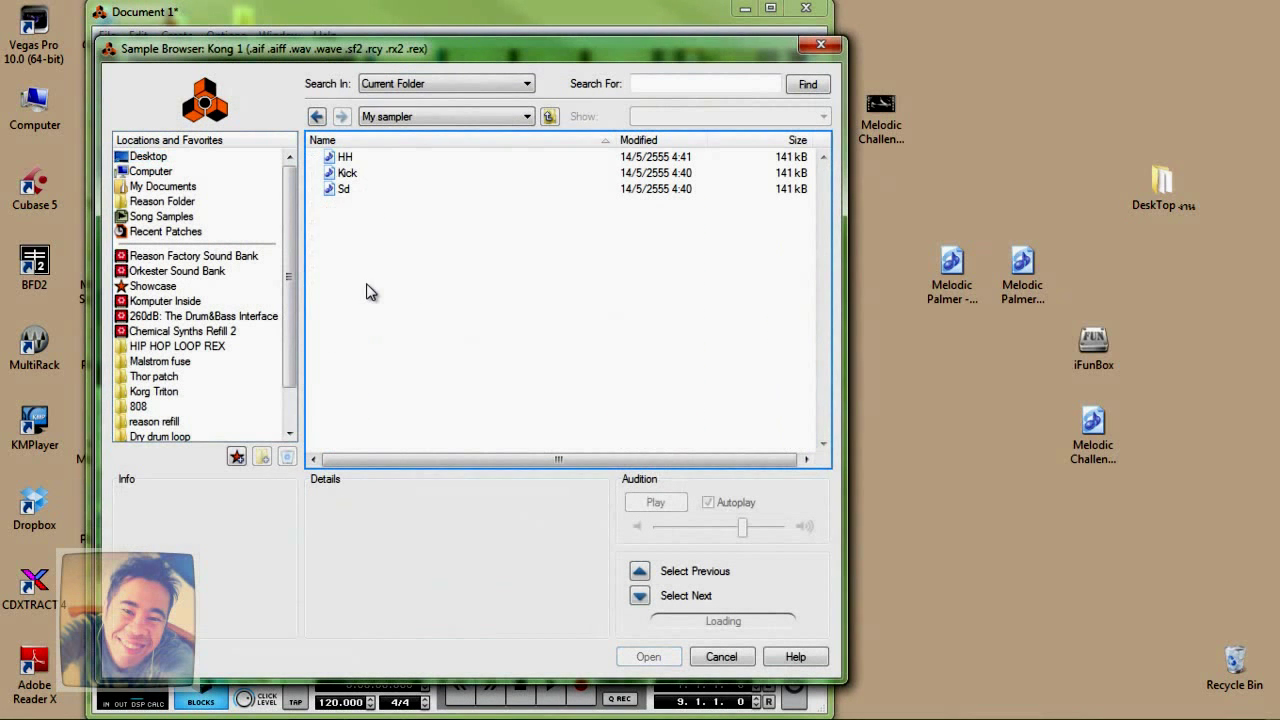
left_click(345, 174)
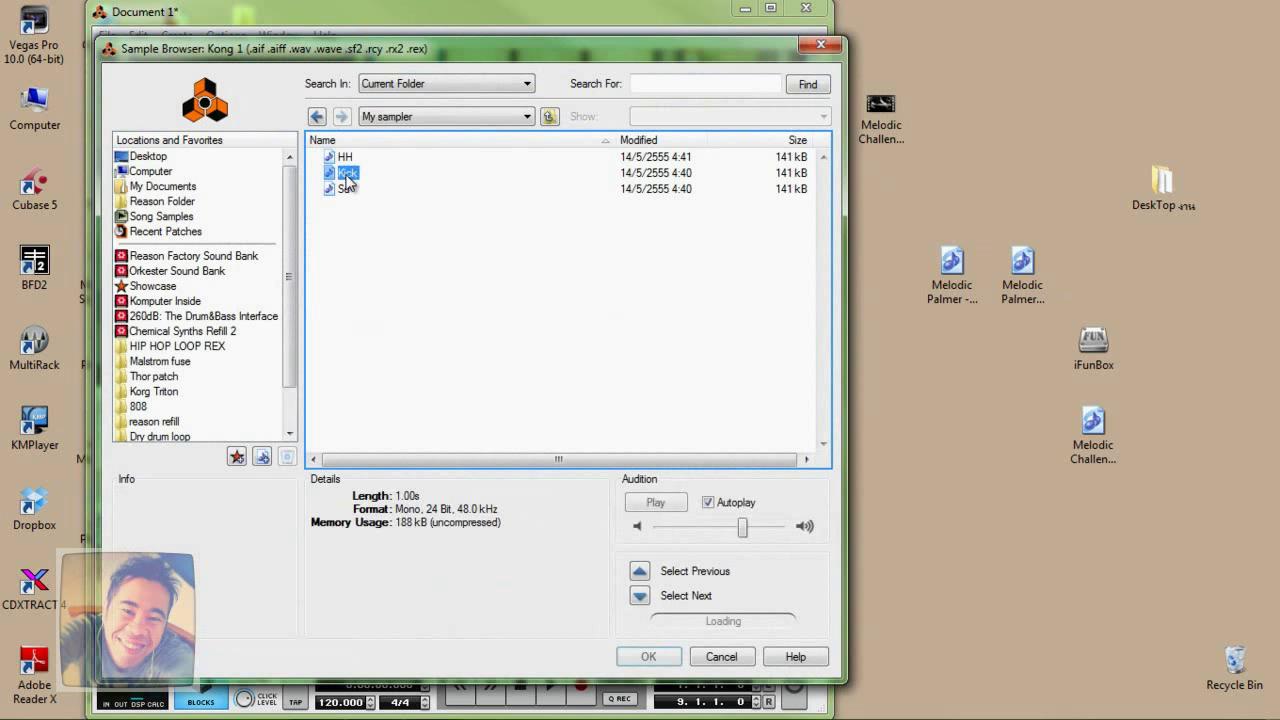
left_click(651, 657)
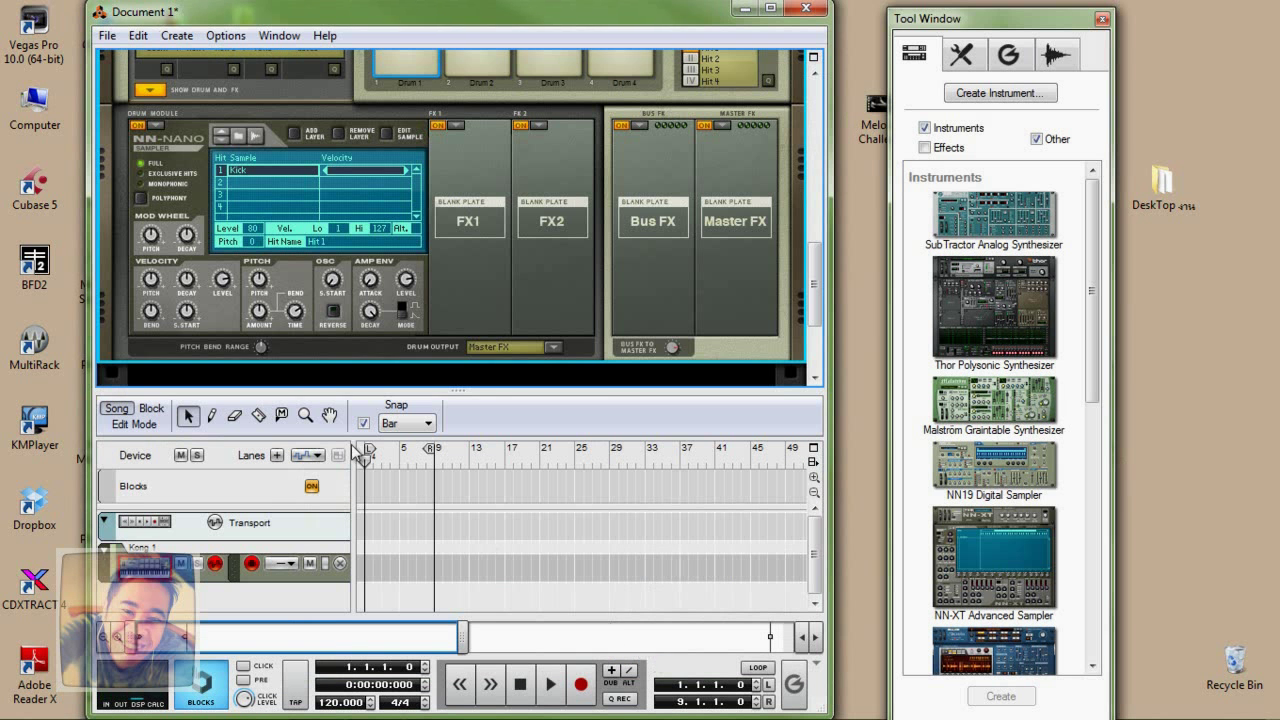
scroll(442, 277, "up", 2)
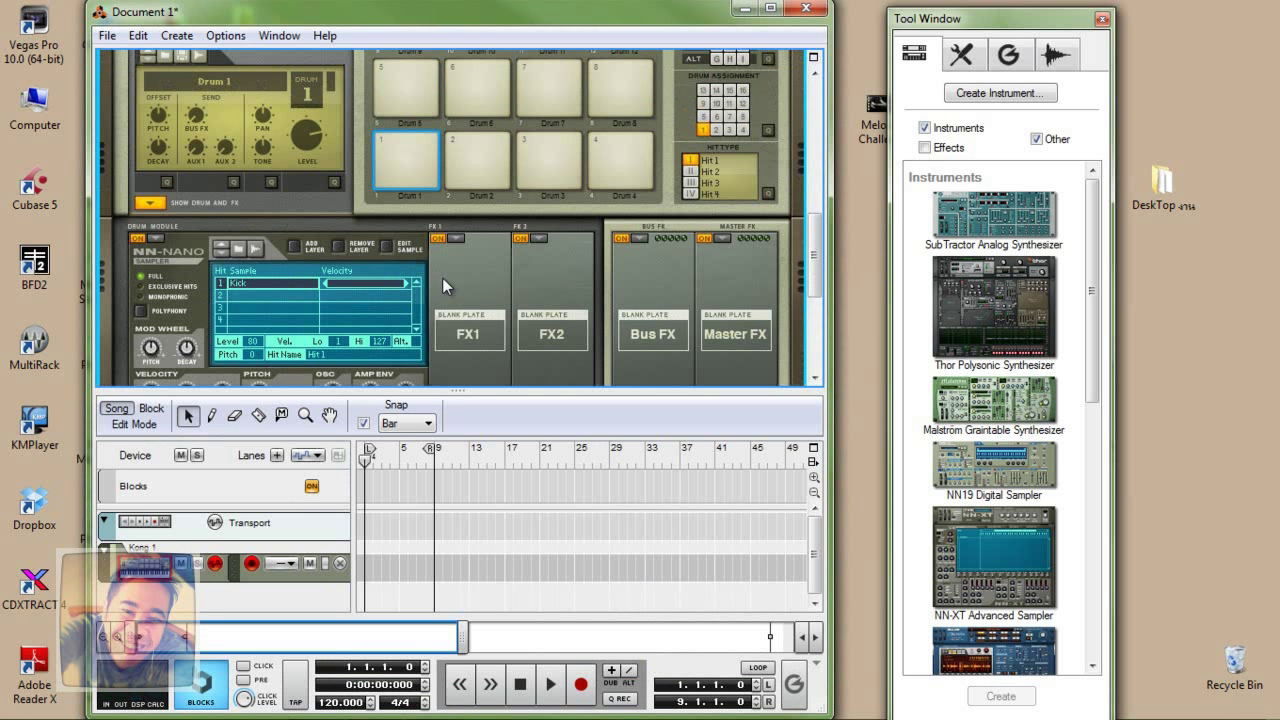
- Audition Drum 1, then select Drum 3 and load an NN-Nano Sampler as its drum module
left_click(399, 171)
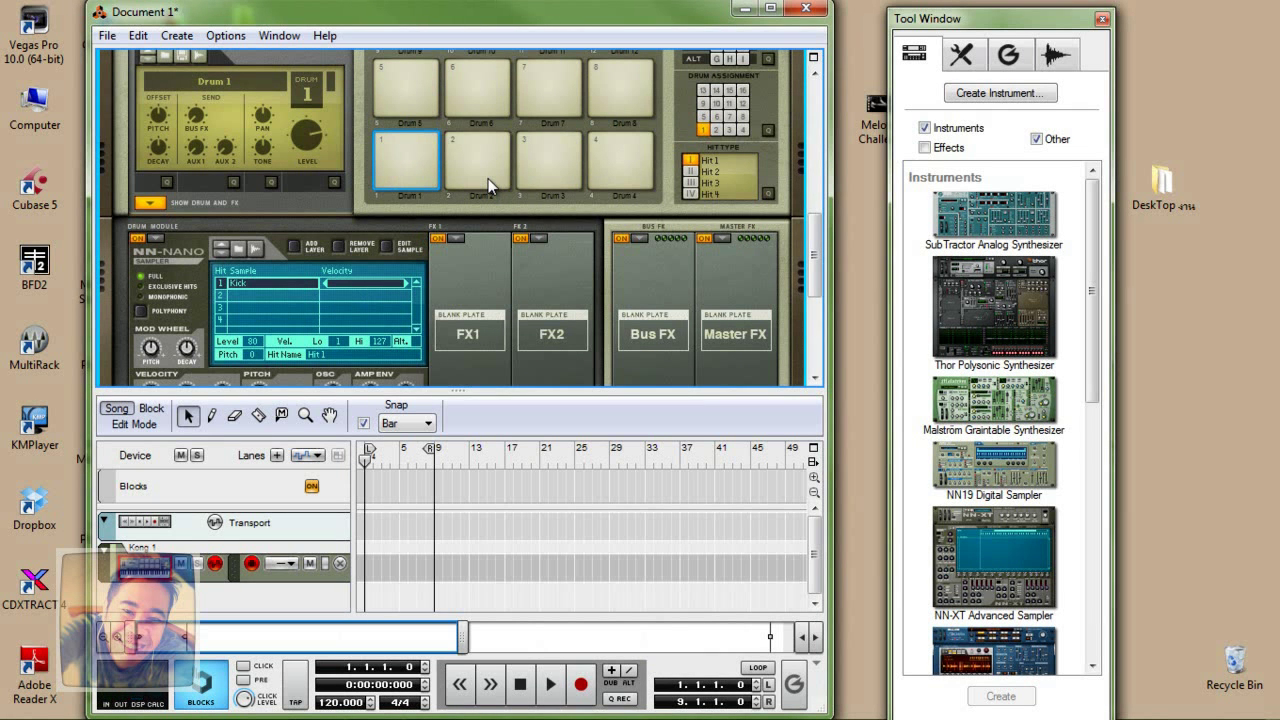
left_click(540, 172)
left_click(550, 172)
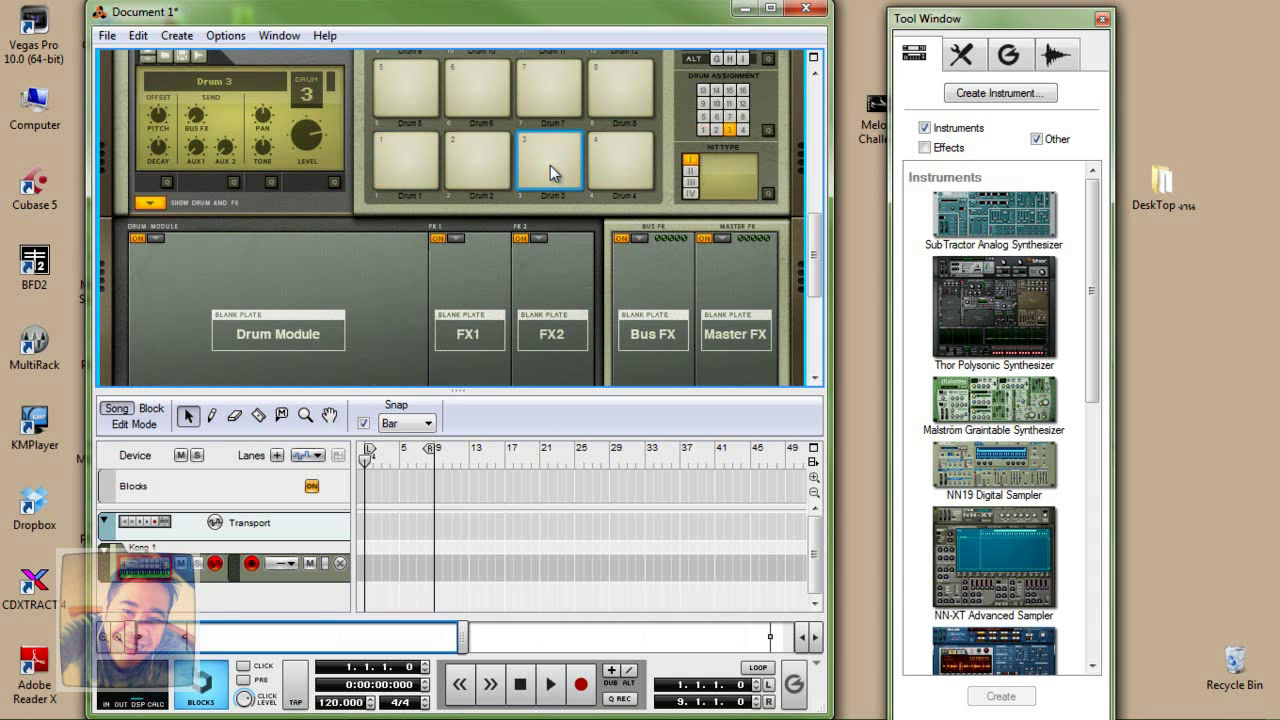
left_click(156, 239)
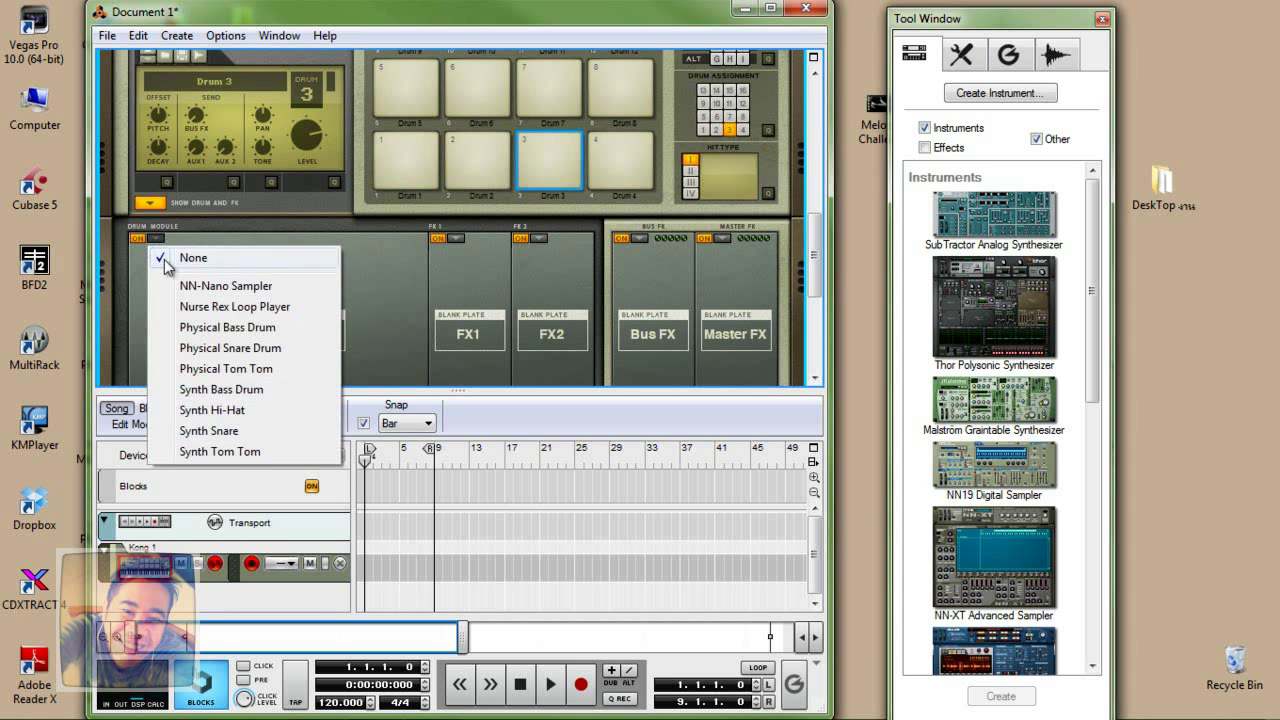
left_click(199, 288)
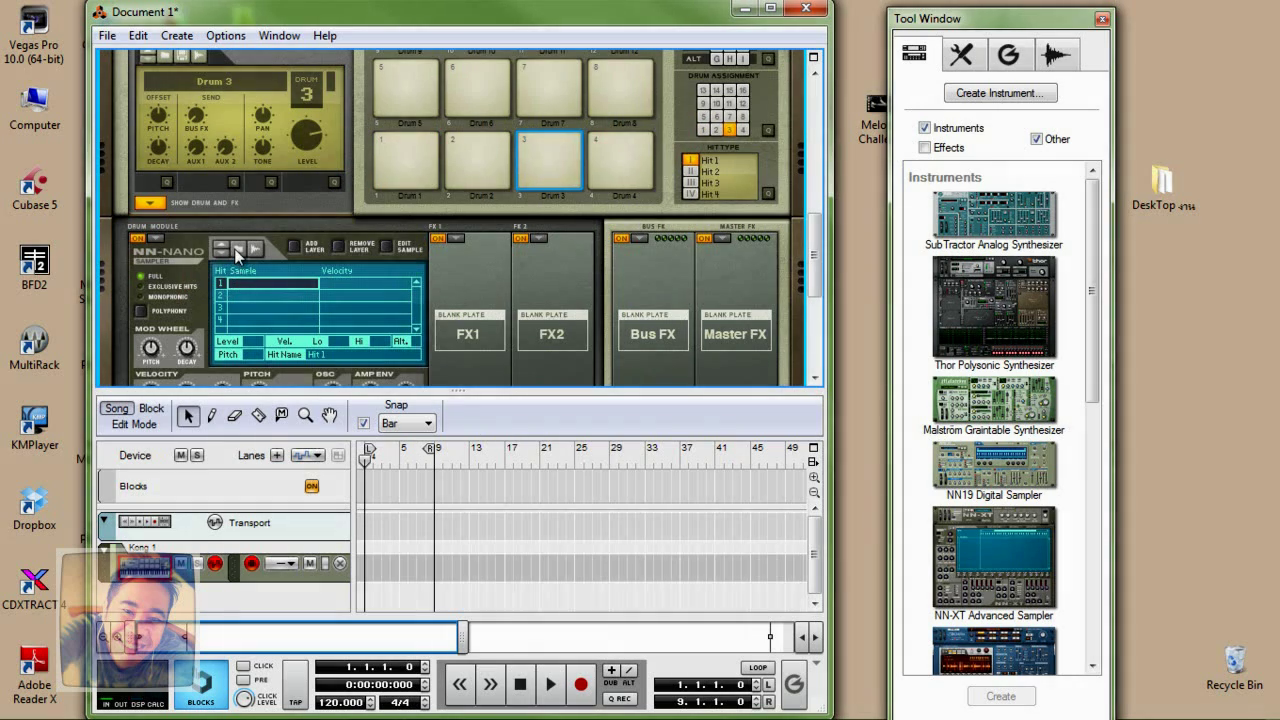
- Load the Sd sample from the My sampler folder into Hit 1 of Drum 3's NN-Nano Sampler and audition the pad
left_click(238, 250)
left_click(343, 189)
double_click(343, 190)
left_click(553, 184)
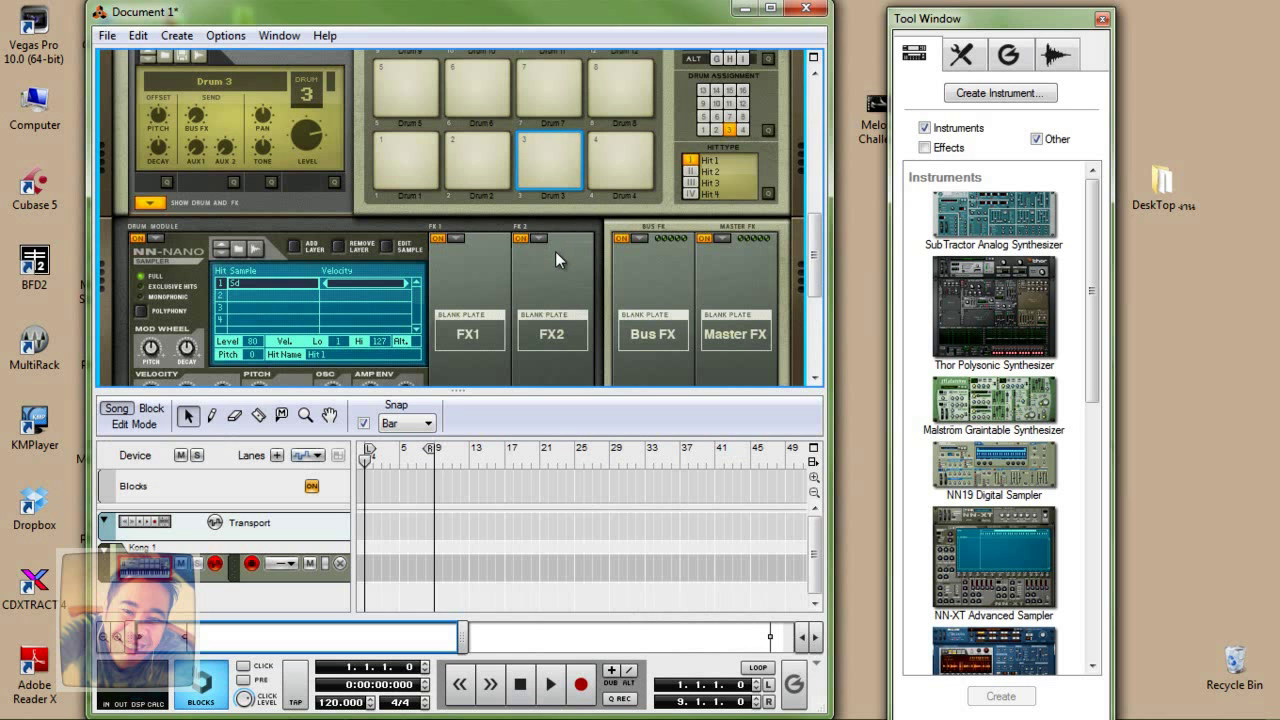
- Load an NN-Nano Sampler as Drum 7's module and load the HH sample into its Hit 1
left_click(538, 92)
left_click(155, 238)
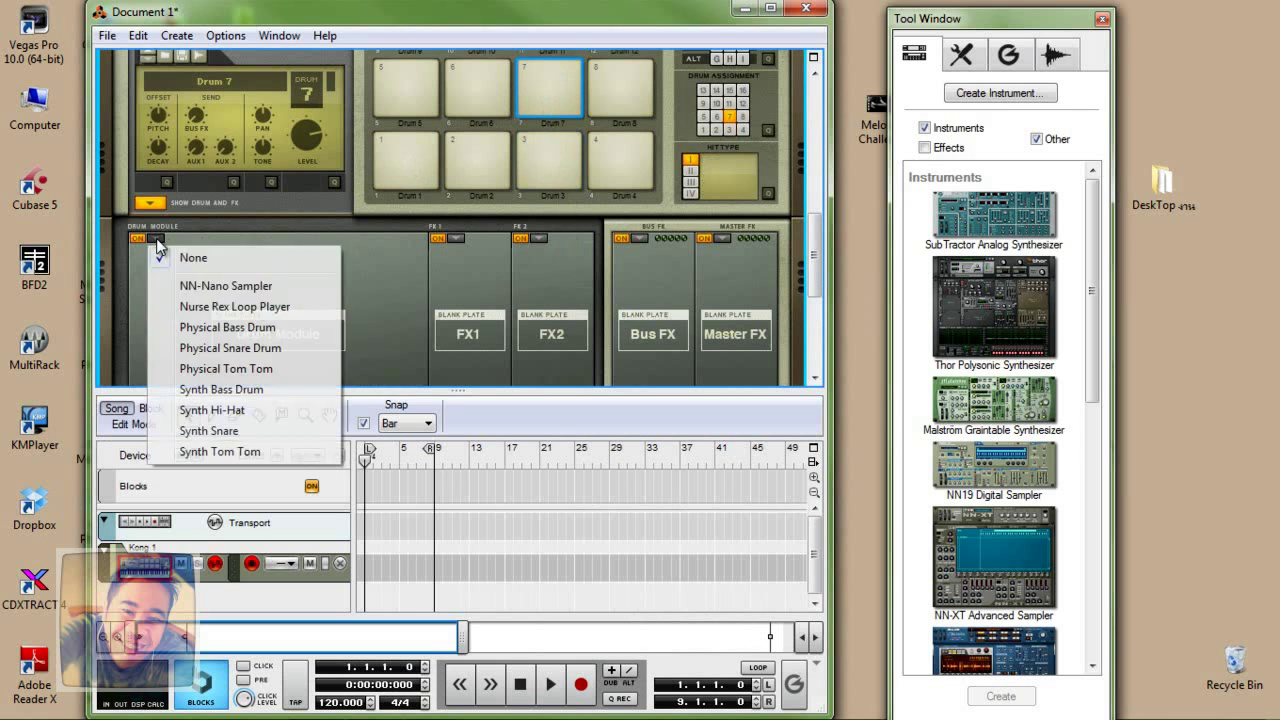
left_click(196, 285)
left_click(233, 250)
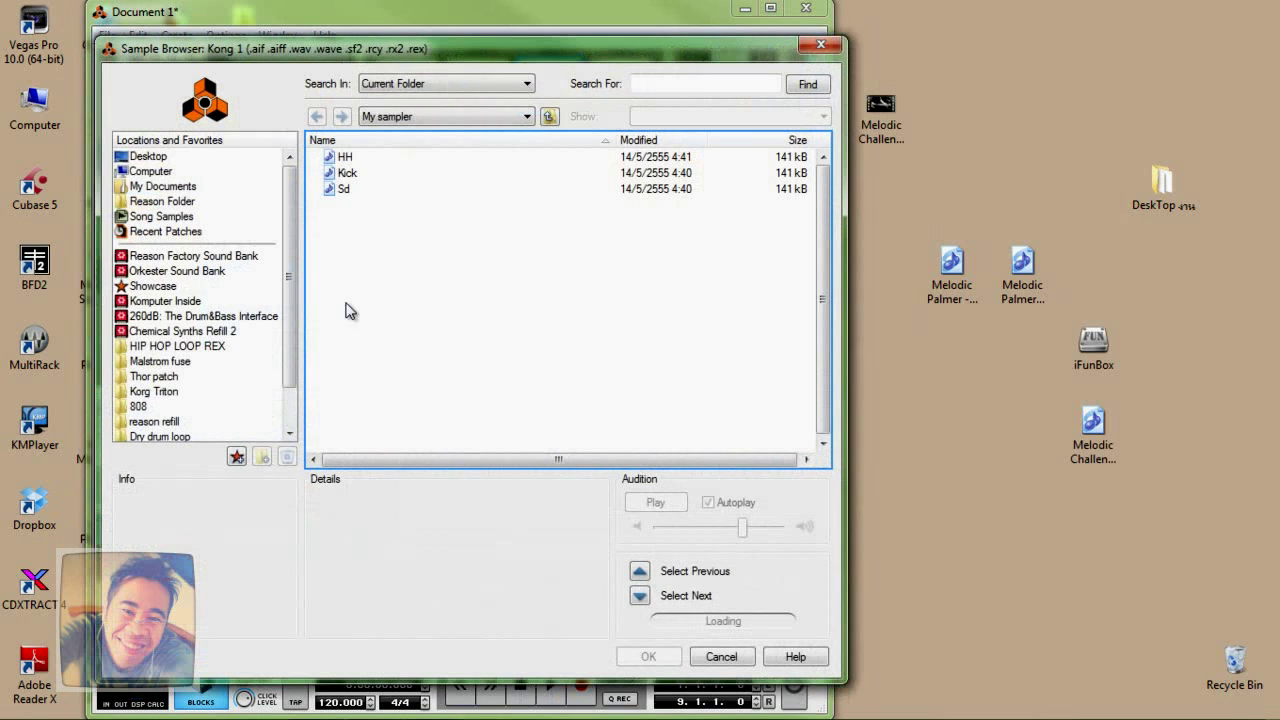
double_click(345, 157)
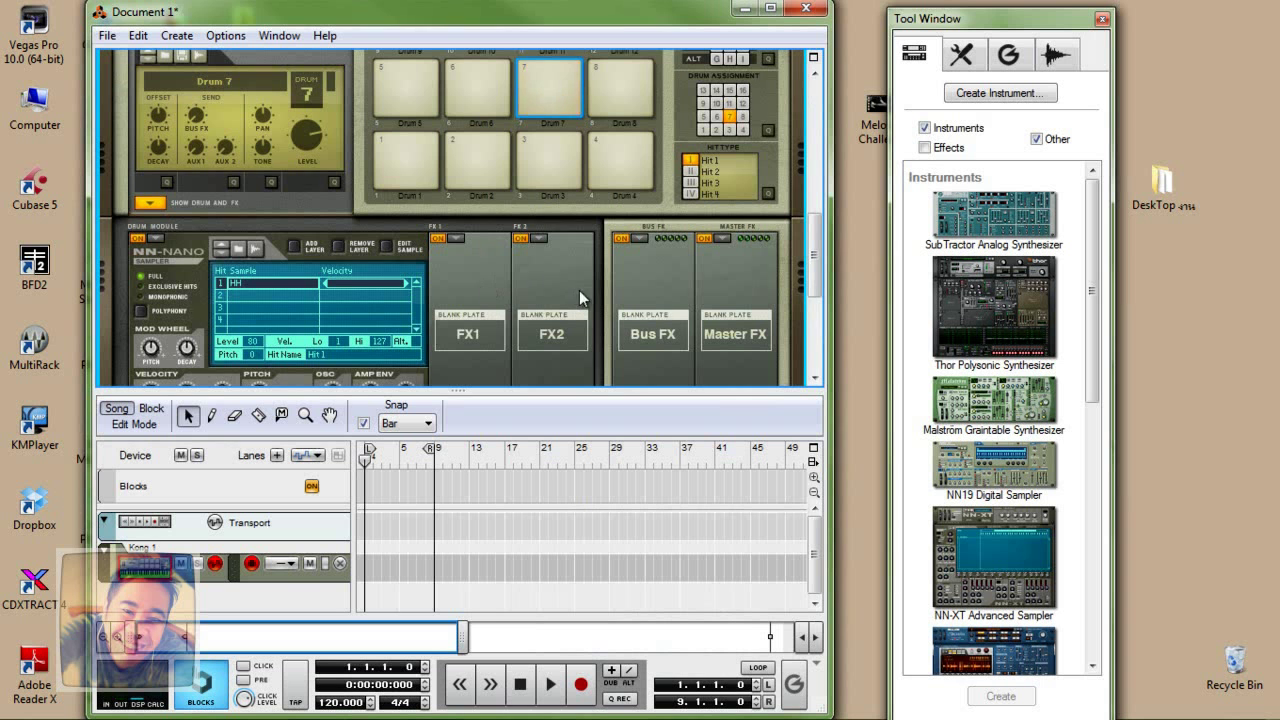
left_click(813, 460)
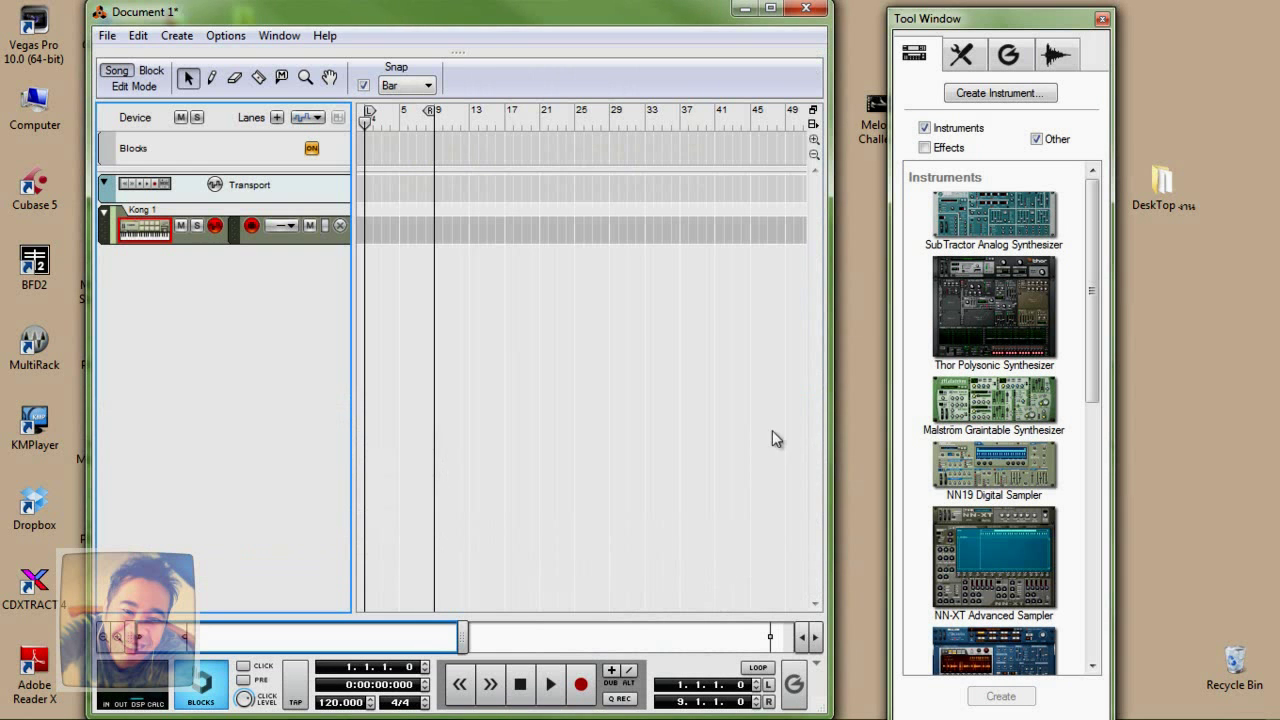
left_click(812, 112)
left_click(1259, 9)
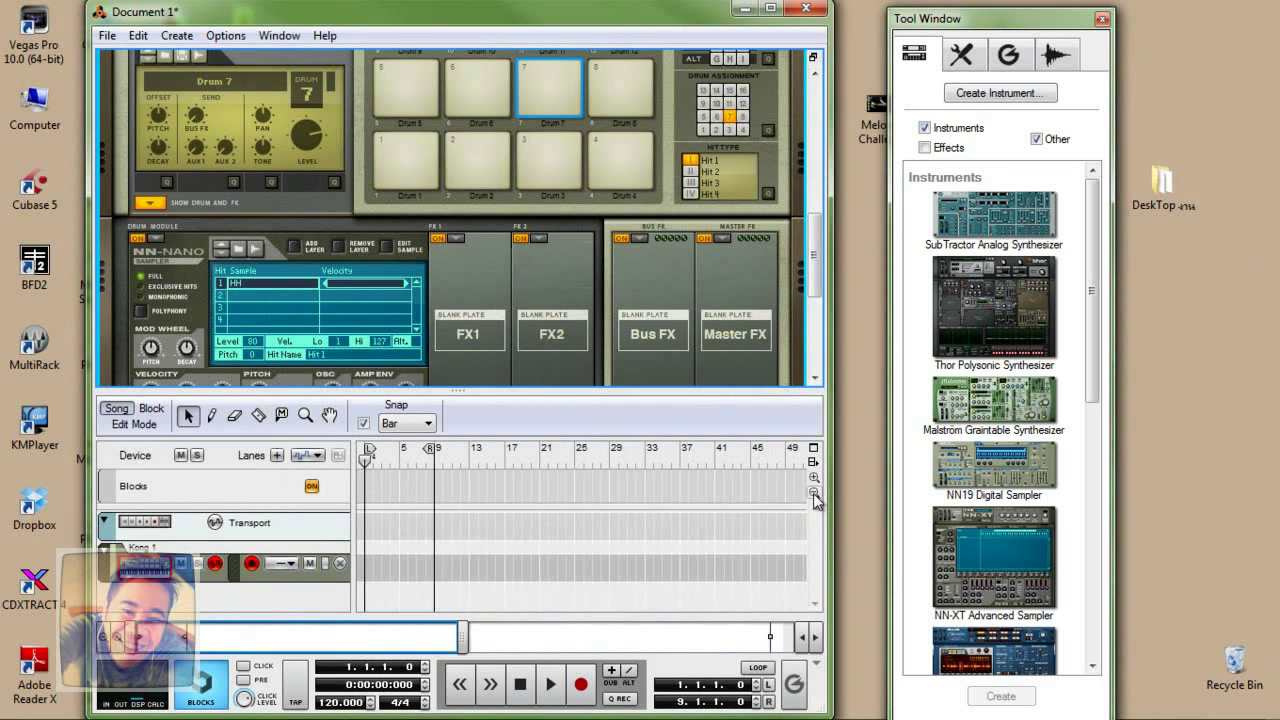
left_click(813, 463)
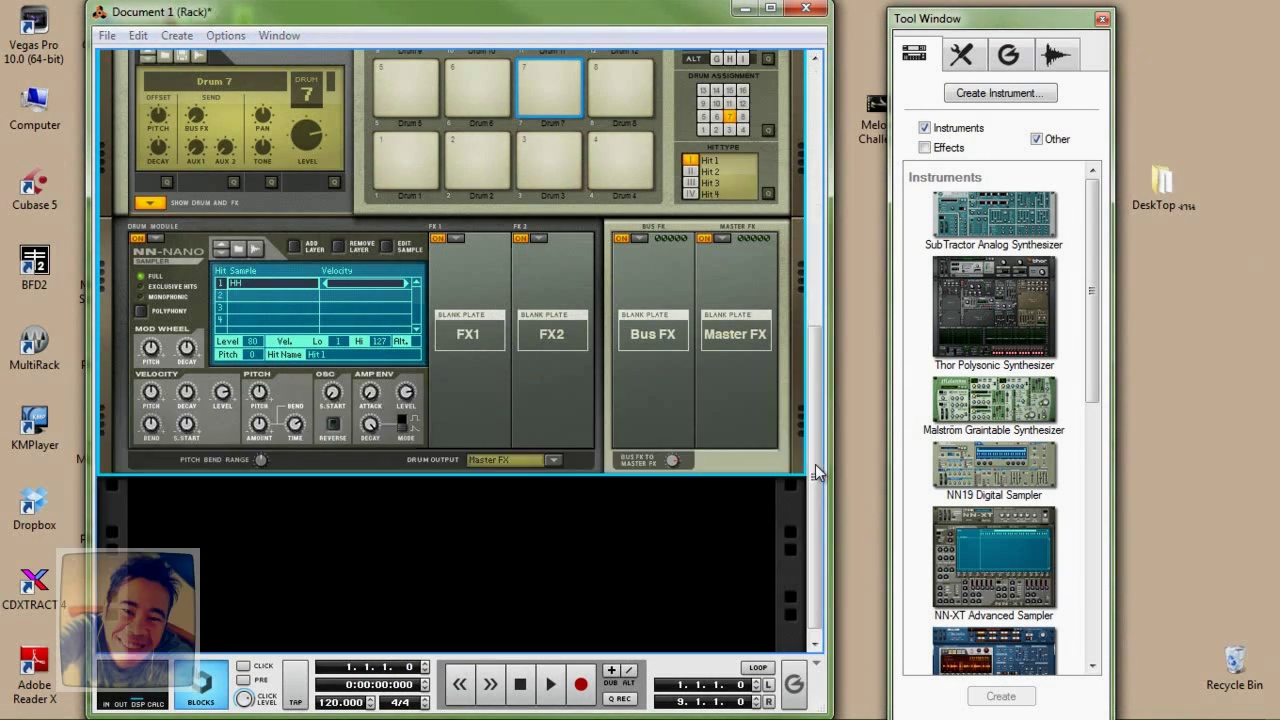
left_click(1259, 9)
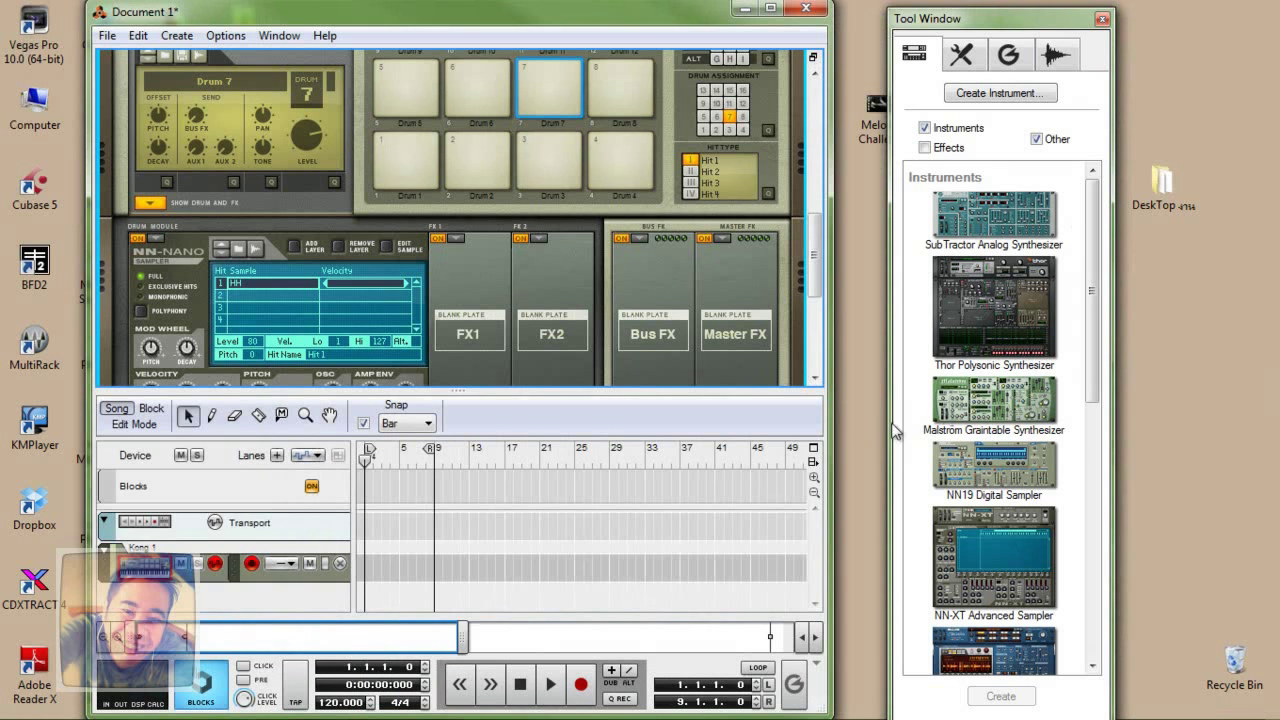
- Maximize the rack area to show Kong's pads together with its drum and FX section
left_click(813, 57)
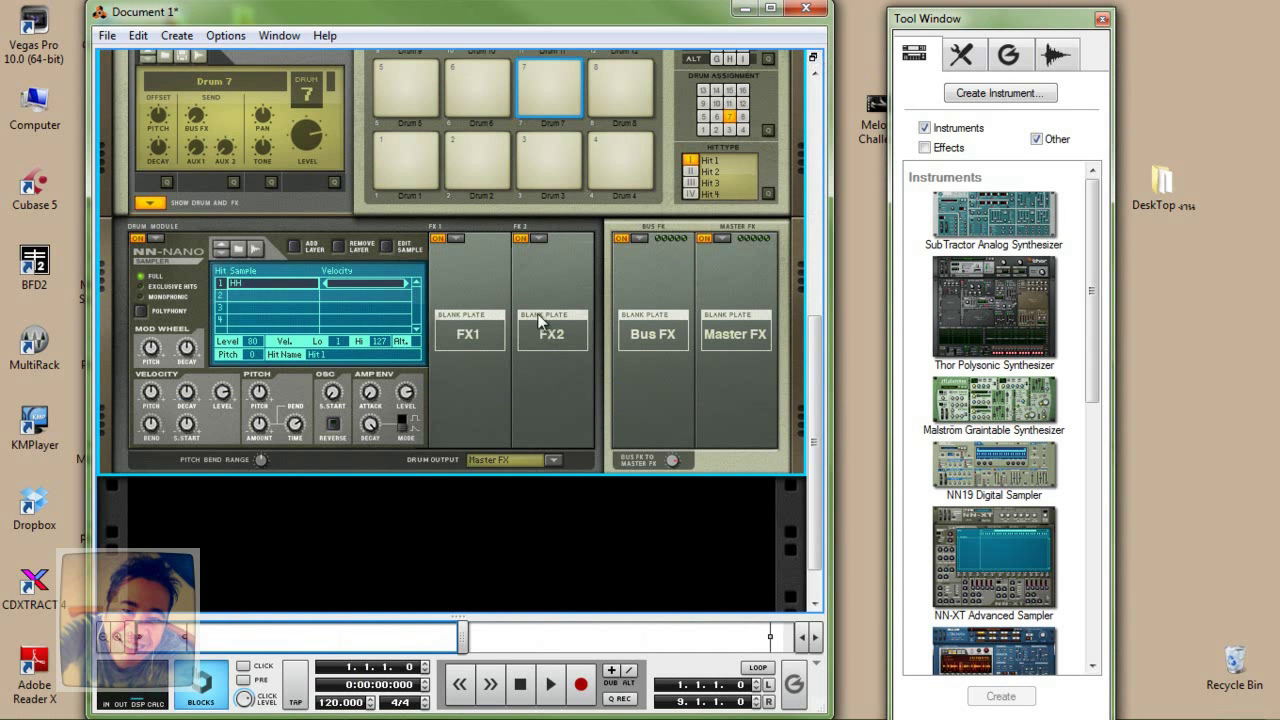
scroll(460, 374, "up", 3)
scroll(460, 375, "up", 2)
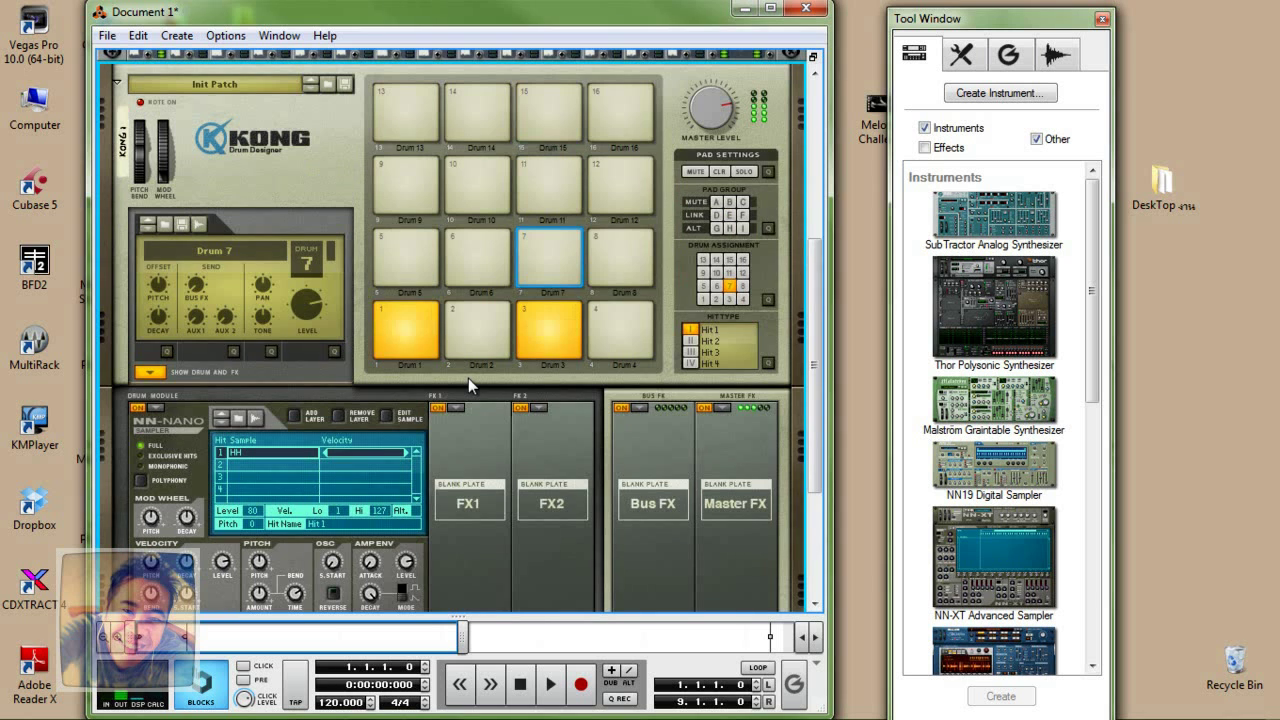
- Select Drum 3 and adjust its level
left_click(551, 336)
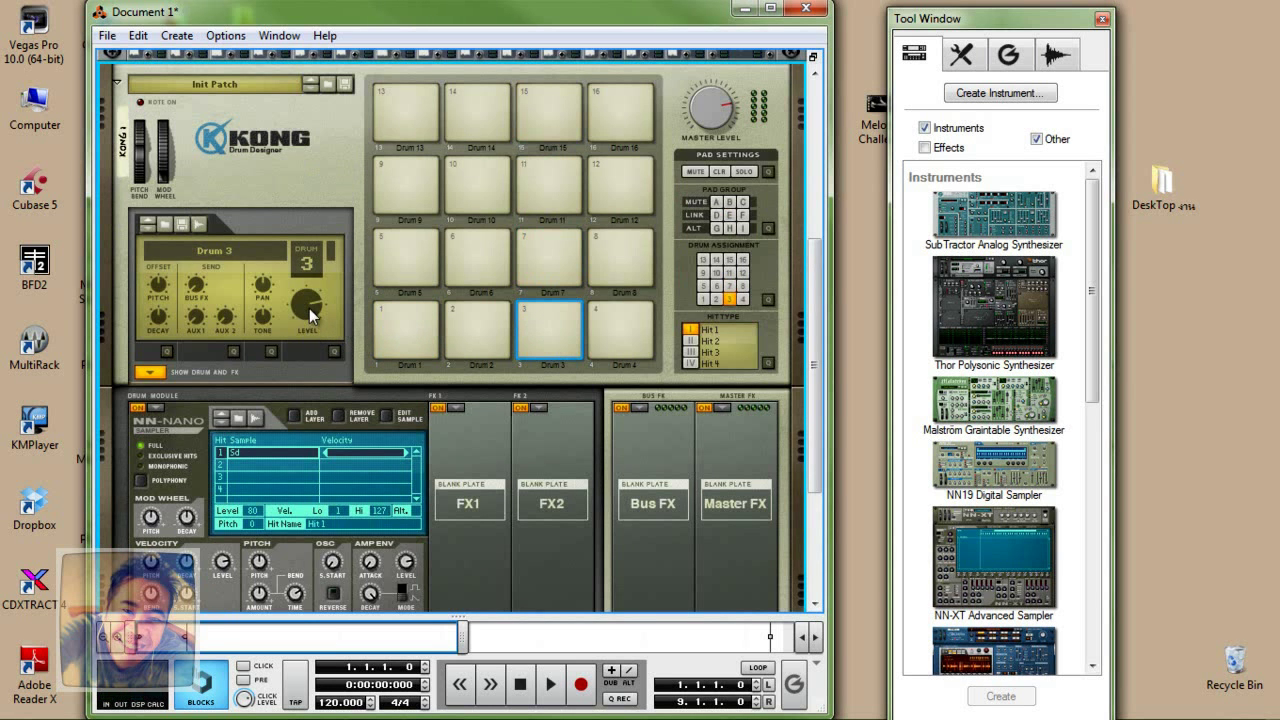
mouse_move(309, 308)
left_click_drag(309, 301, 311, 310)
- Adjust the velocity controls of Drum 3's NN-Nano Sampler, setting Velocity to Decay to 100%, and reset its pitch control
mouse_move(153, 563)
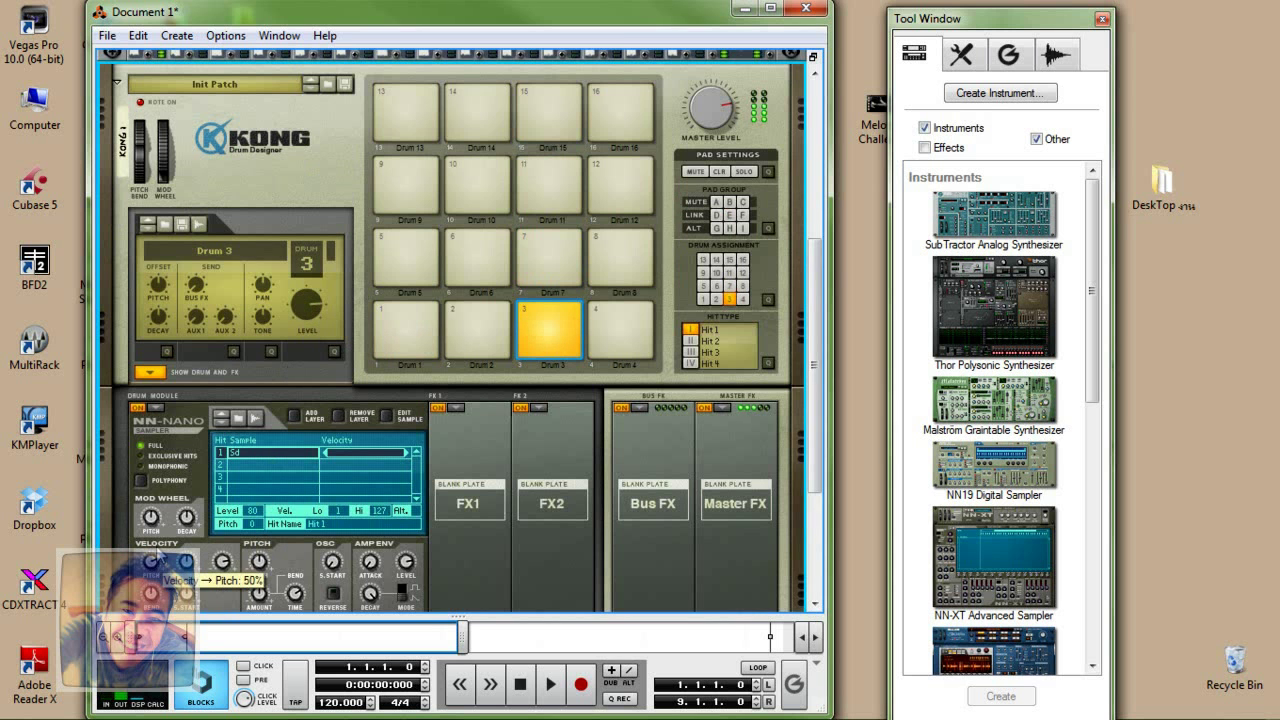
left_click_drag(388, 20, 548, 31)
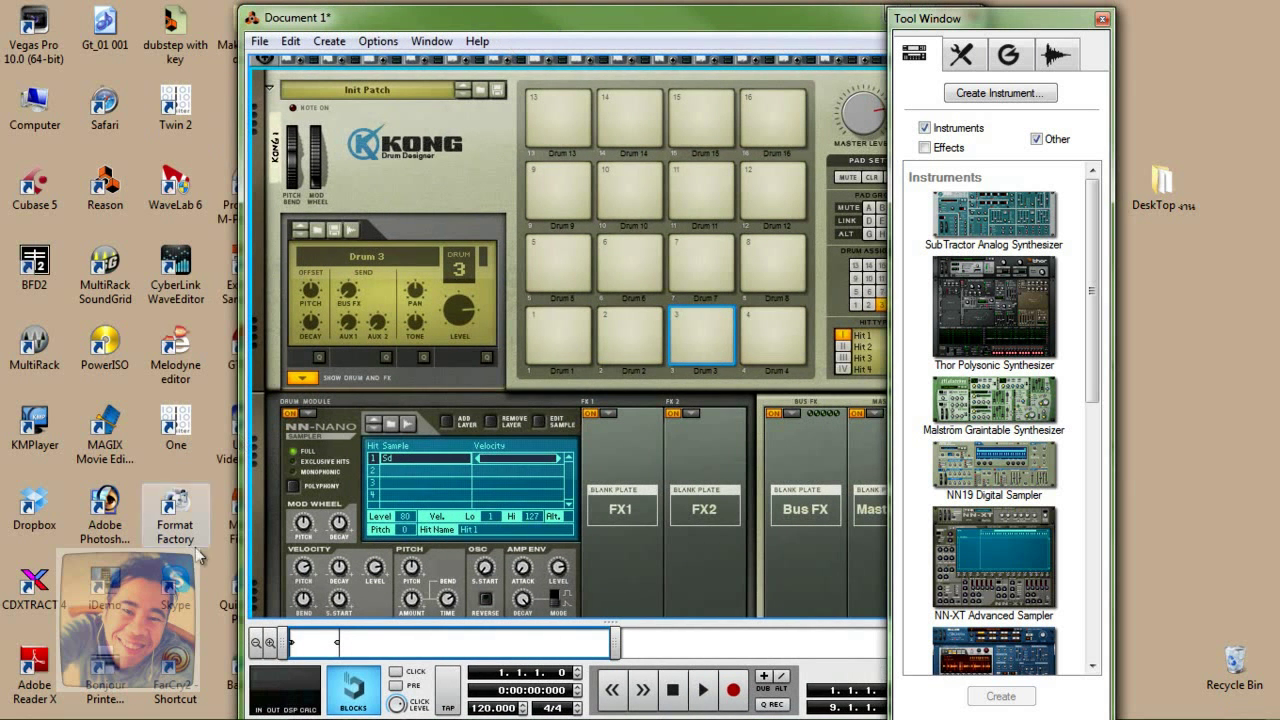
left_click_drag(306, 570, 318, 612)
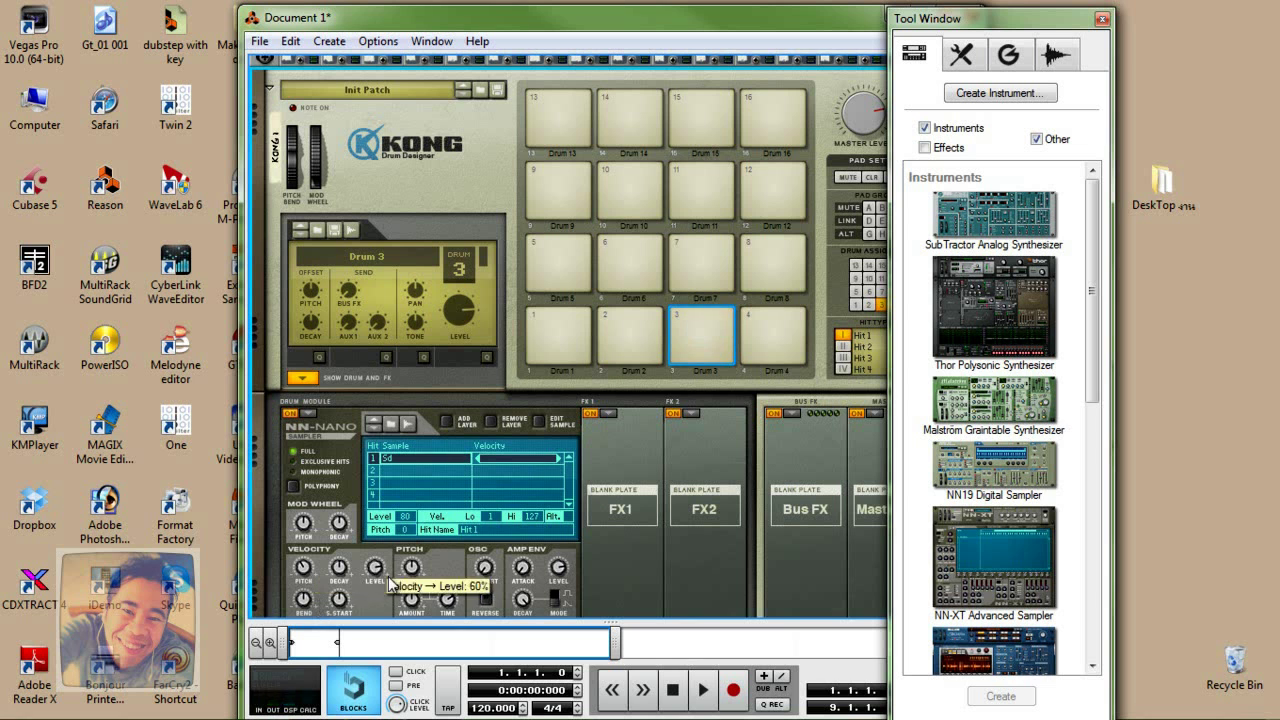
left_click_drag(345, 573, 377, 545)
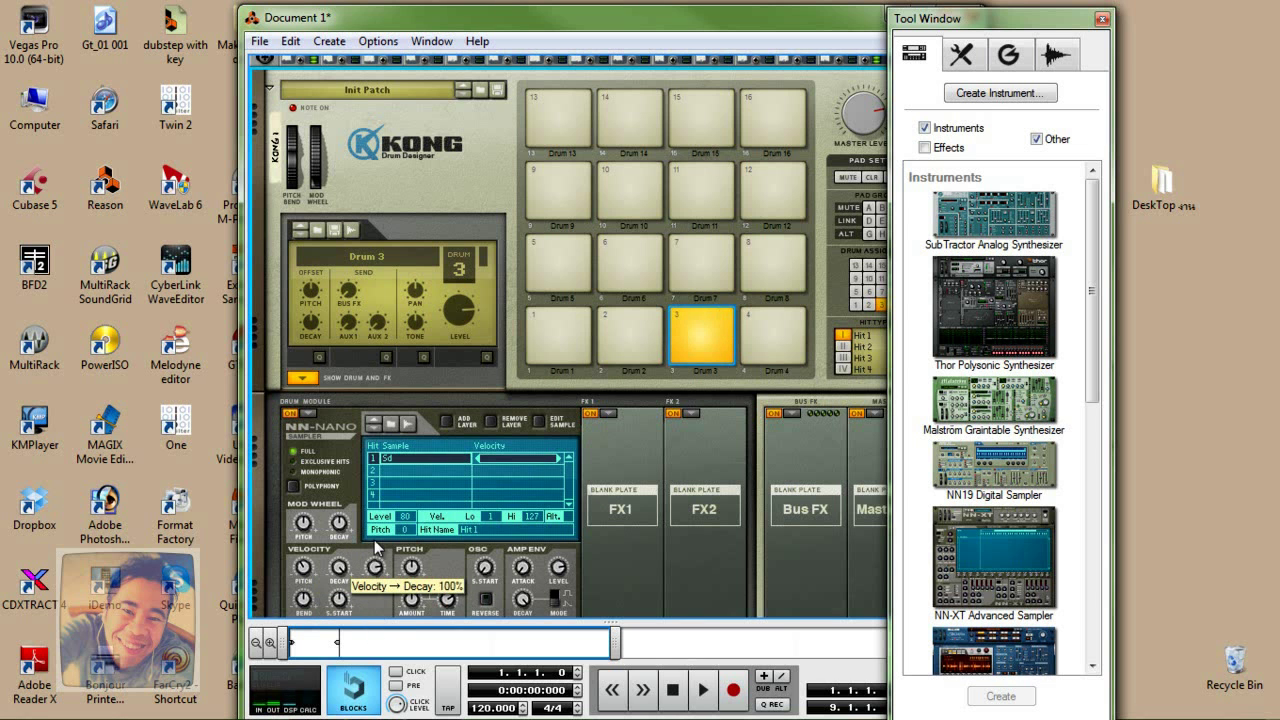
left_click(412, 570, "ctrl")
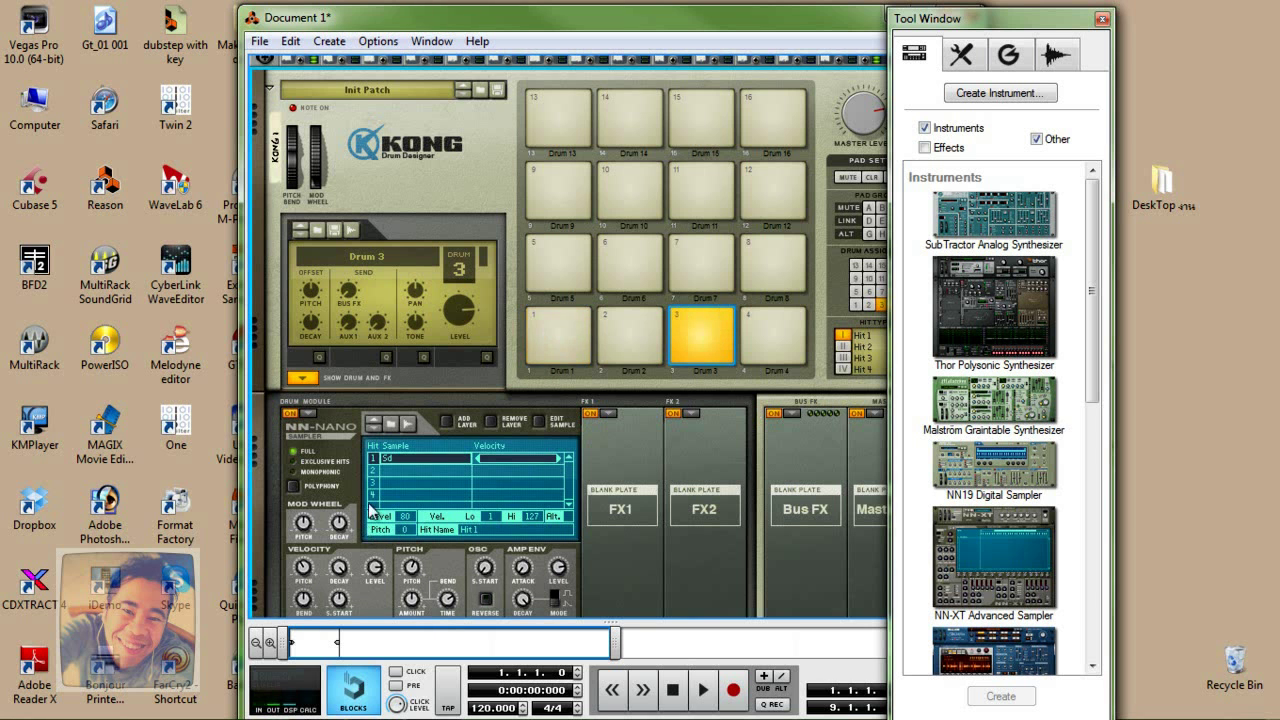
- Try a Filter in Drum 3's FX 1 slot and adjust its frequency
left_click(607, 416)
left_click(657, 530)
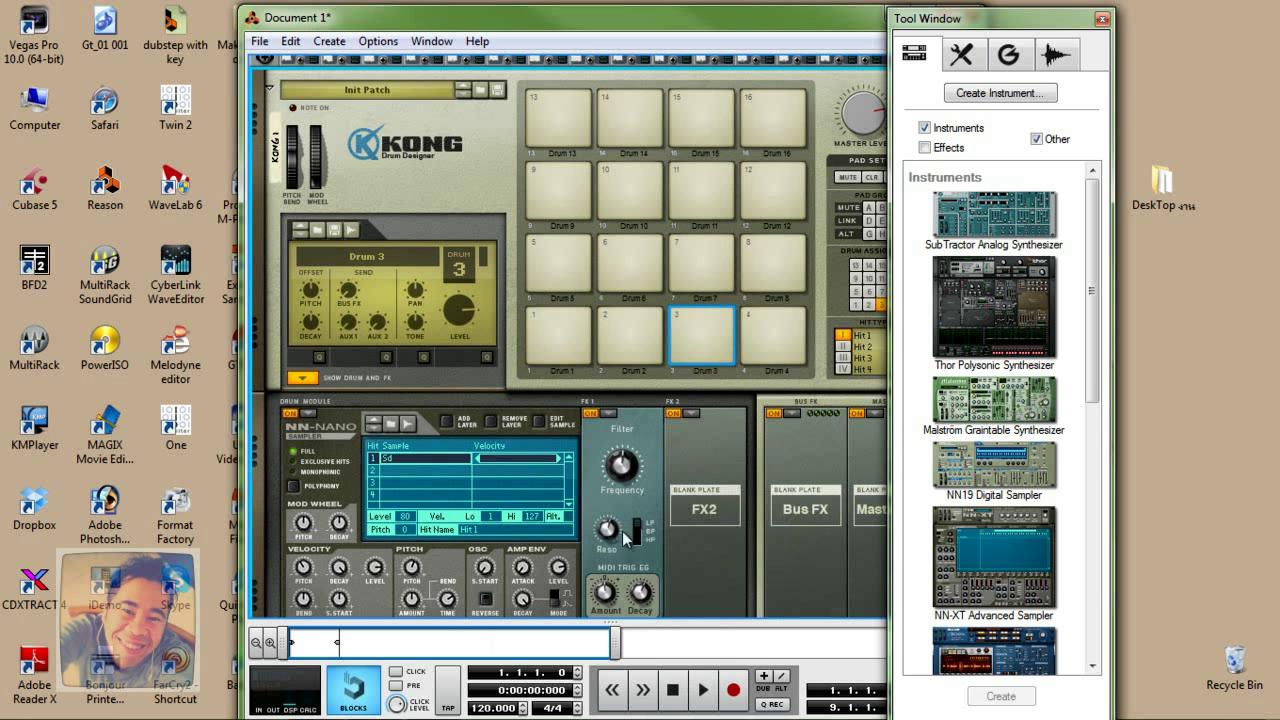
mouse_move(622, 470)
left_mouse_down()
mouse_move(634, 452)
mouse_move(636, 470)
mouse_move(630, 458)
left_mouse_up()
- Load a Parametric EQ into Drum 3's FX 1 slot, adjust its Q and gain, and set its frequency to 55
left_click(609, 413)
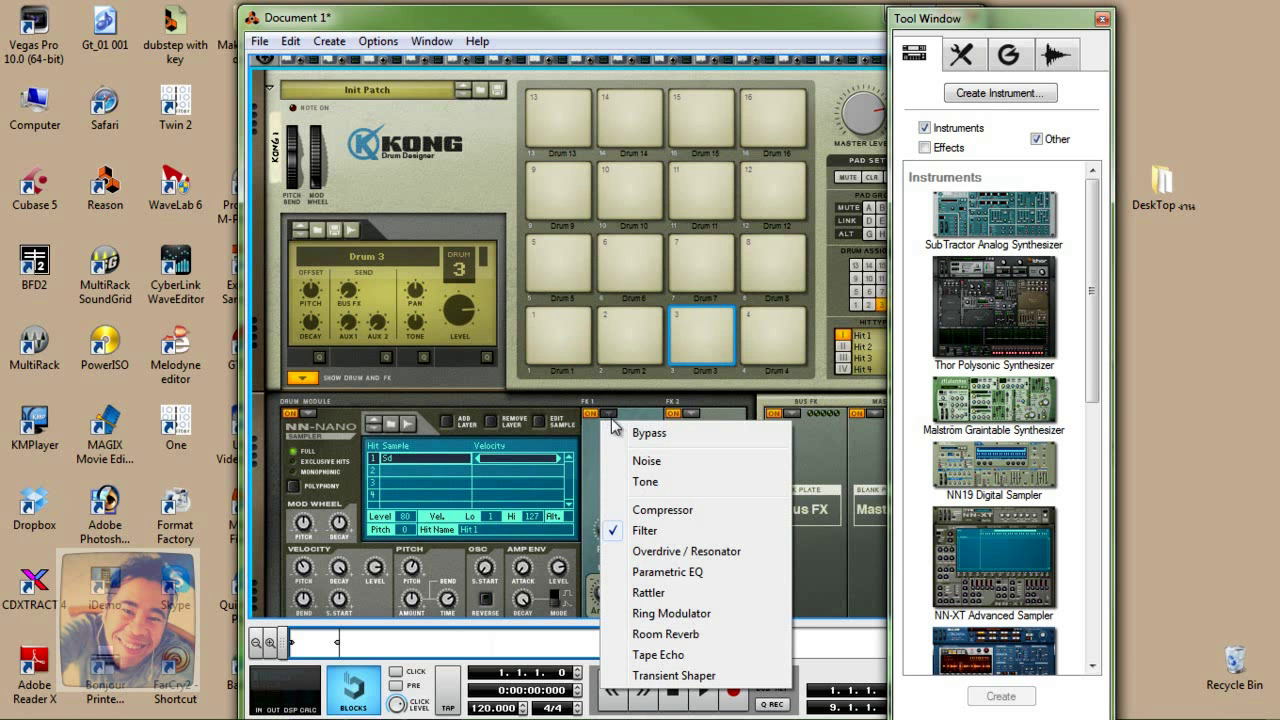
left_click(669, 573)
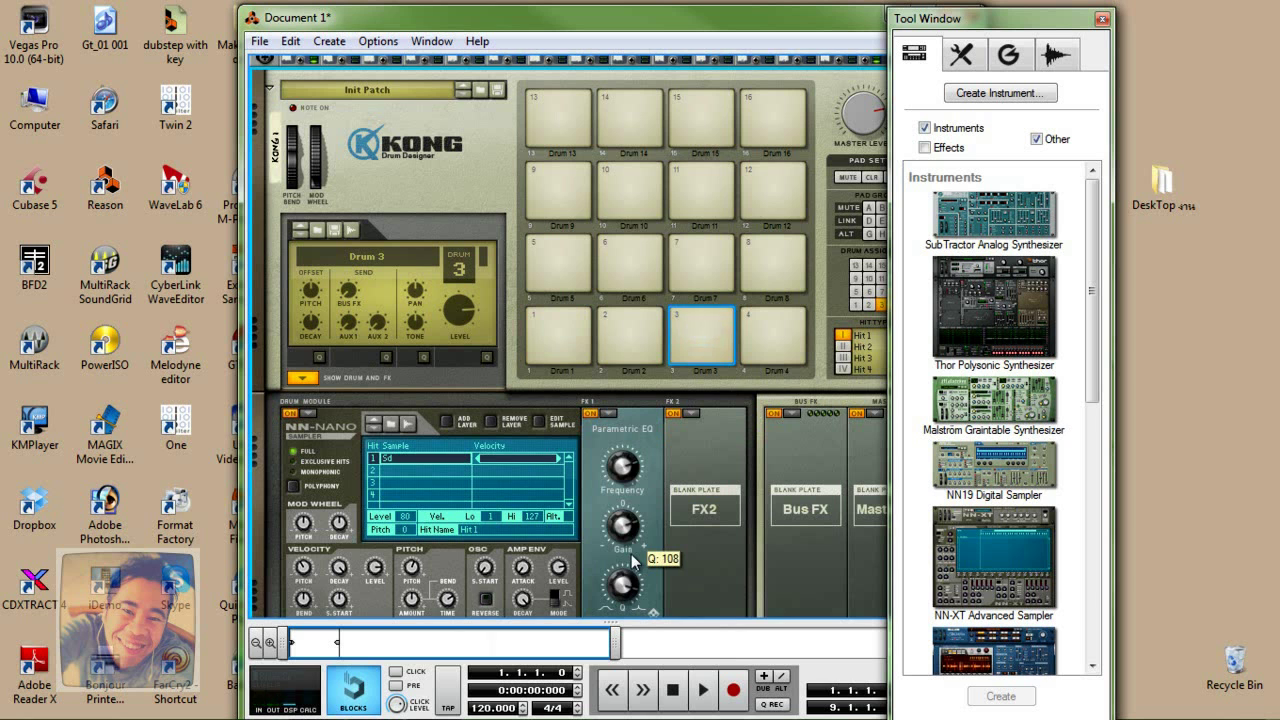
left_click_drag(648, 540, 651, 611)
mouse_move(632, 532)
left_mouse_down()
mouse_move(632, 510)
mouse_move(636, 525)
left_mouse_up()
left_click_drag(624, 466, 625, 493)
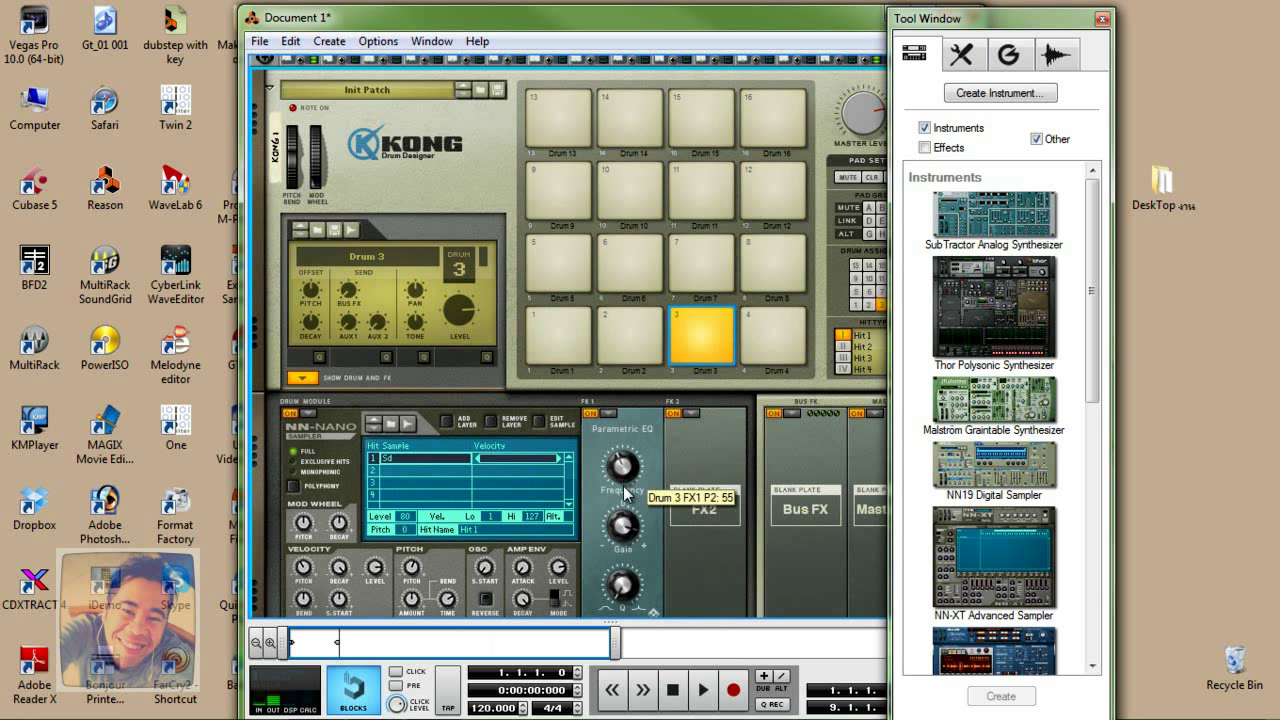
- Fine-tune Drum 3's Parametric EQ by setting its frequency to 35 and its gain to 94
left_click_drag(626, 490, 630, 470)
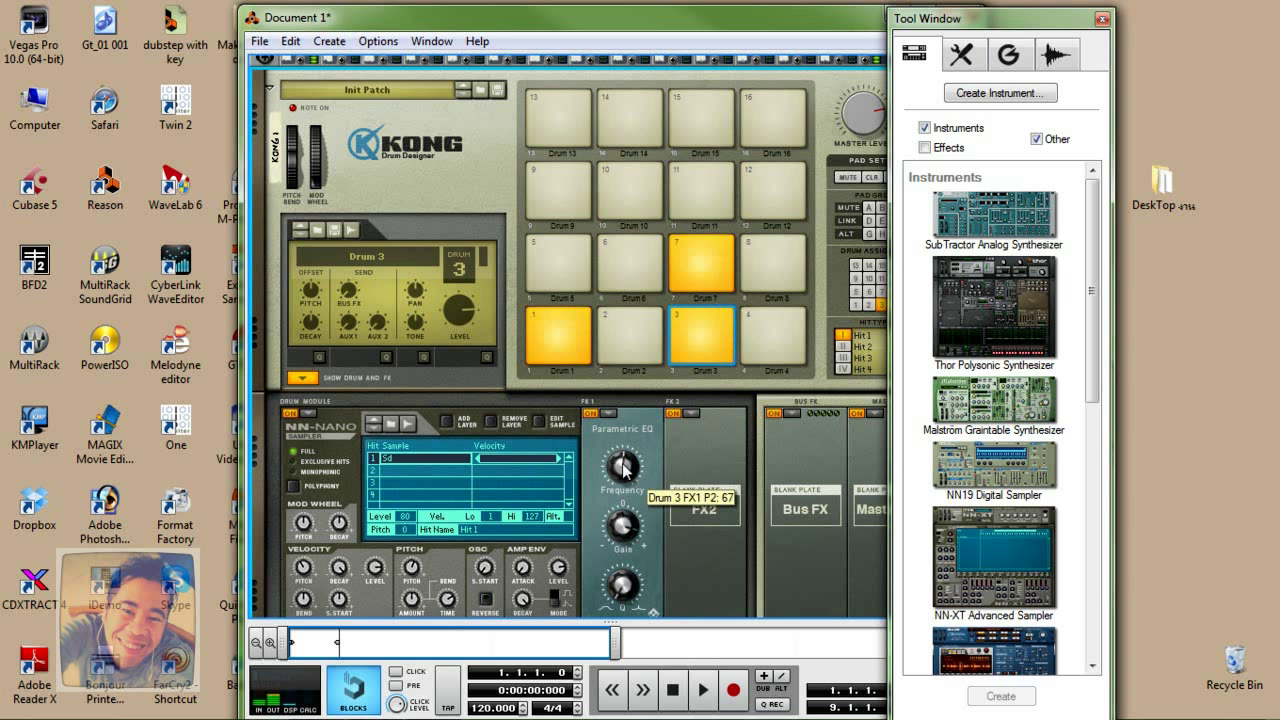
left_click_drag(624, 466, 628, 490)
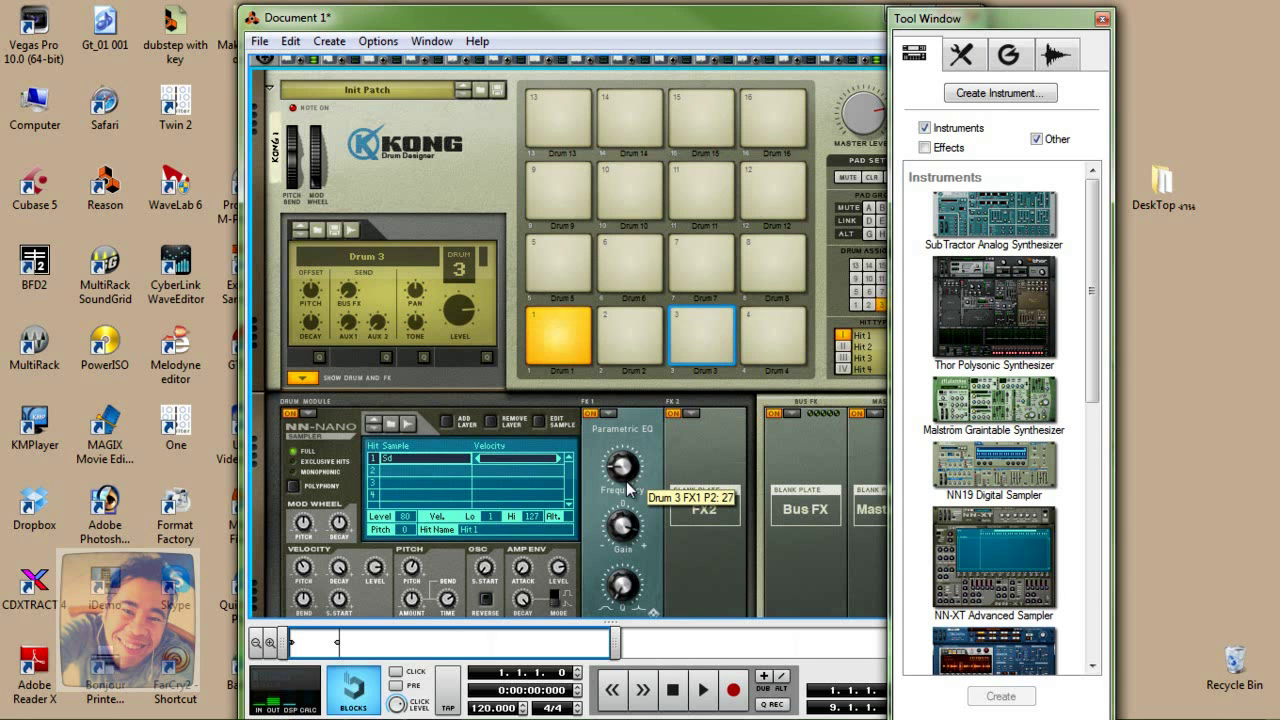
left_click_drag(628, 488, 626, 478)
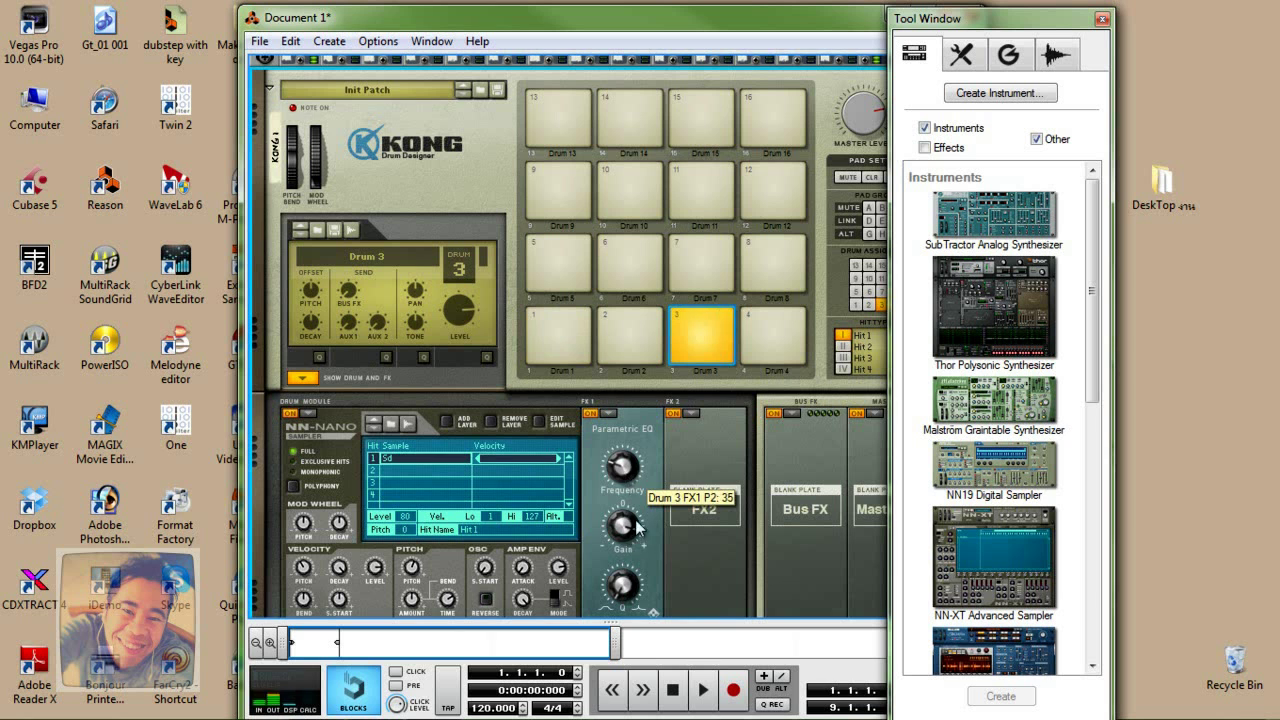
left_click_drag(628, 531, 629, 537)
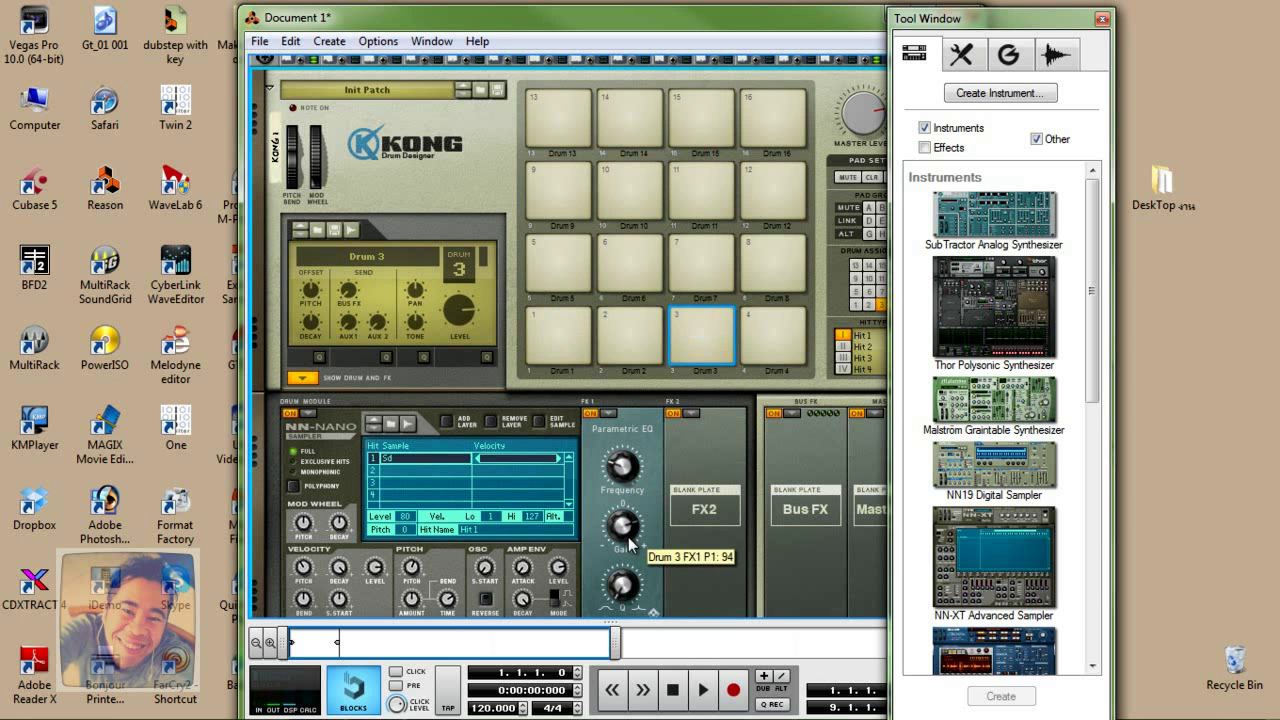
- Adjust the pitch offset and tone of Drum 3
left_click_drag(312, 294, 315, 312)
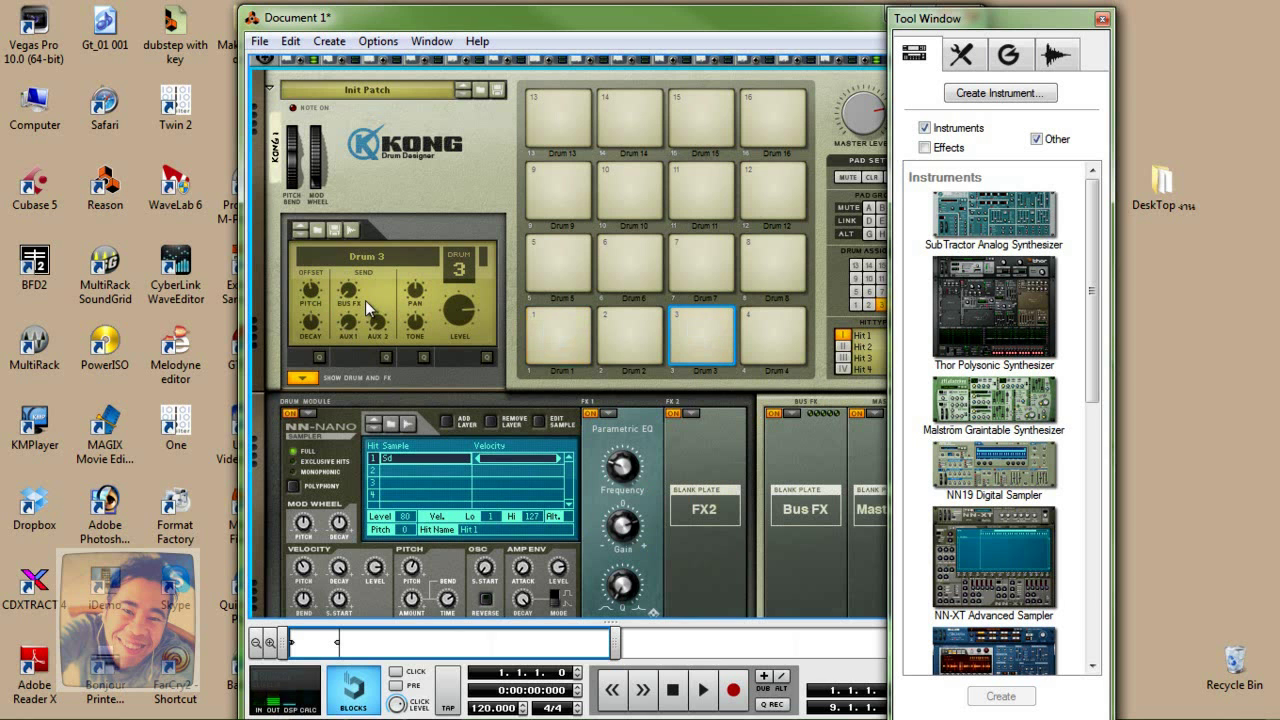
left_click_drag(425, 311, 426, 300)
scroll(525, 419, "down", 3)
scroll(525, 419, "up", 3)
- Move the Tool Window beside the main document window so that the whole Kong device is uncovered
mouse_move(621, 462)
left_click_drag(952, 26, 1052, 26)
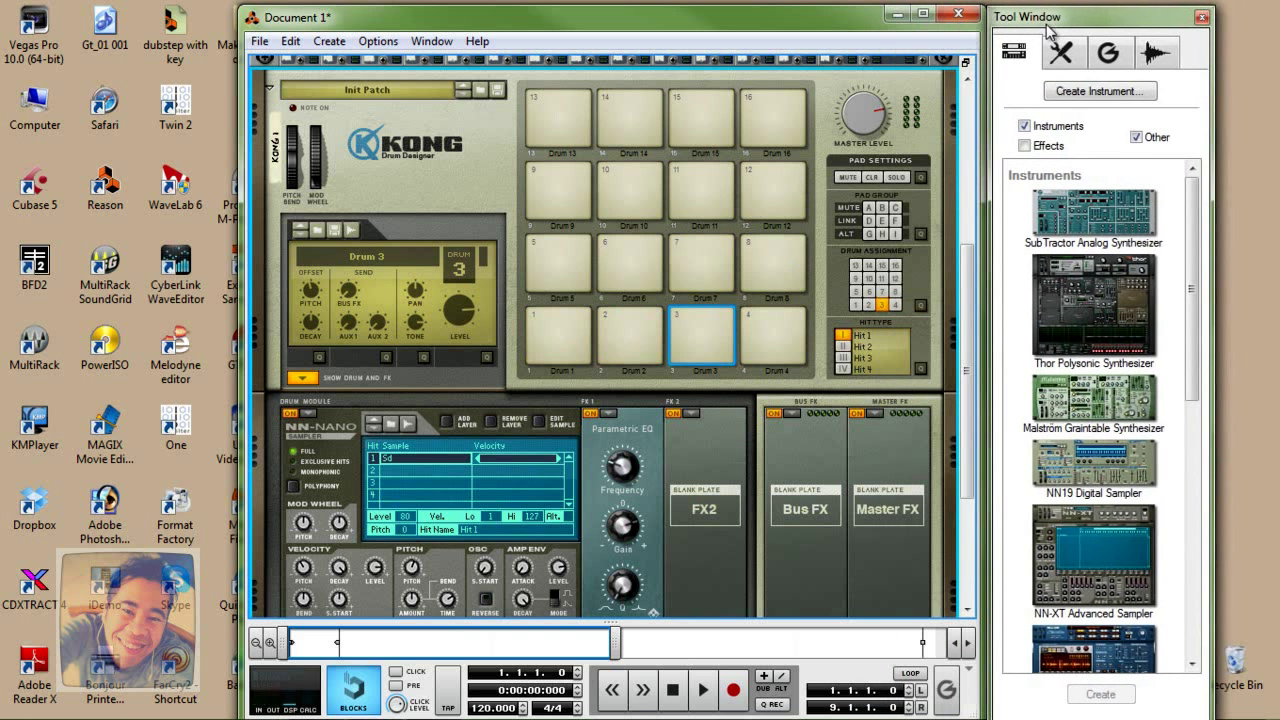
left_click_drag(782, 17, 770, 8)
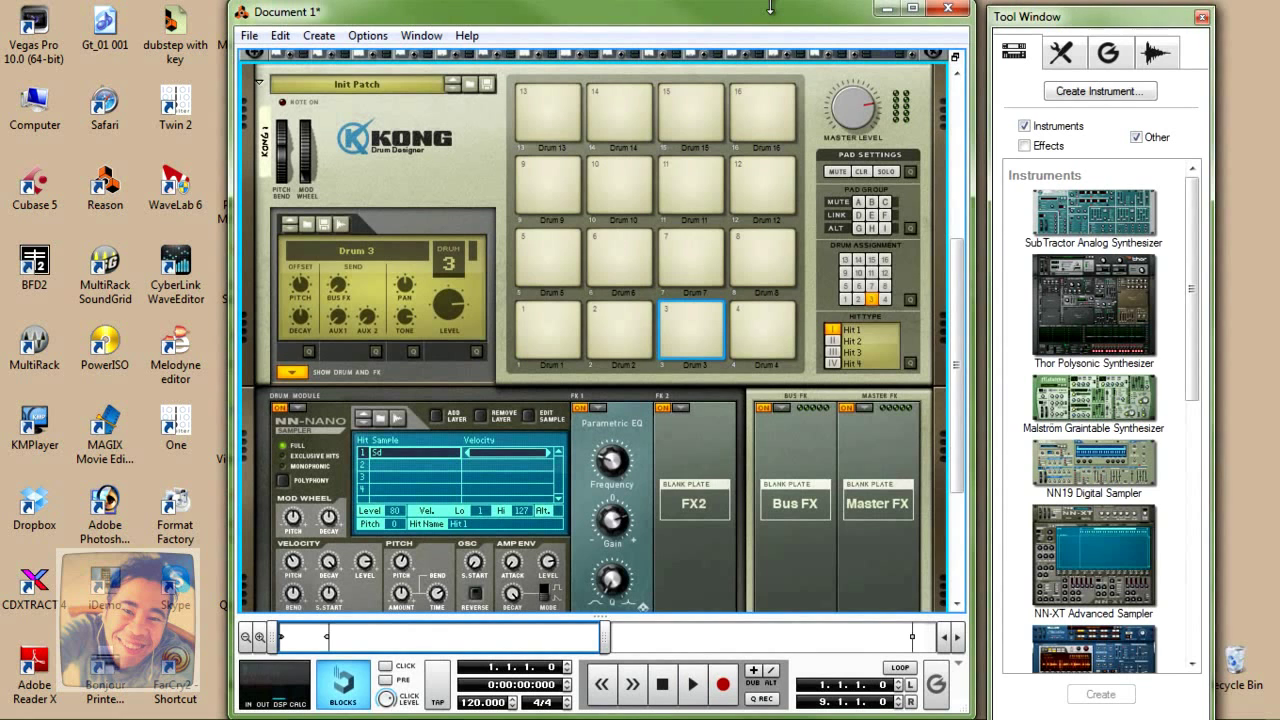